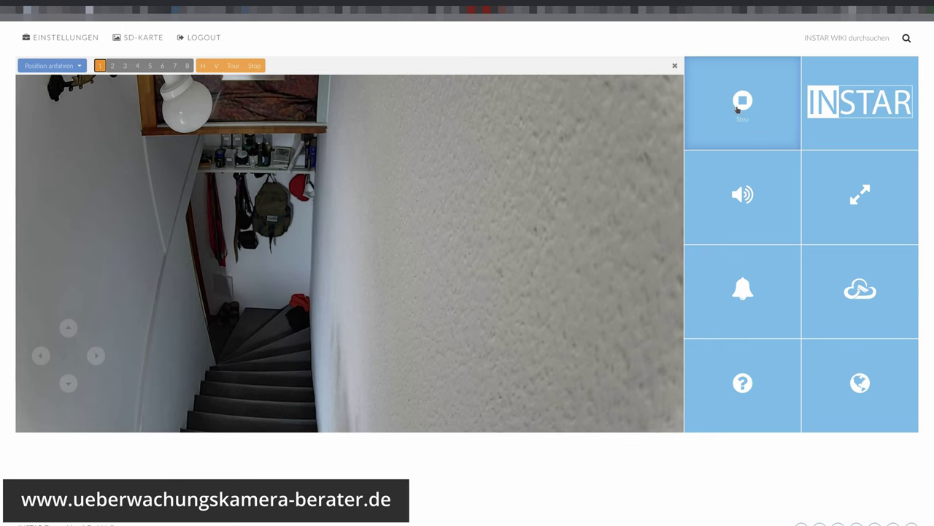
Step: Stop the camera's live video stream and start it again
{"action": "left_click", "coordinate": [739, 108]}
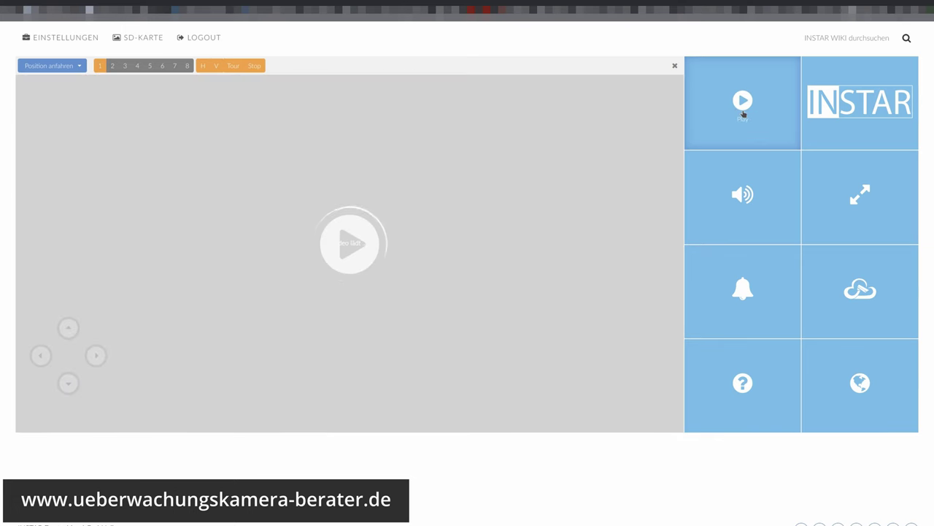
{"action": "left_click", "coordinate": [743, 113]}
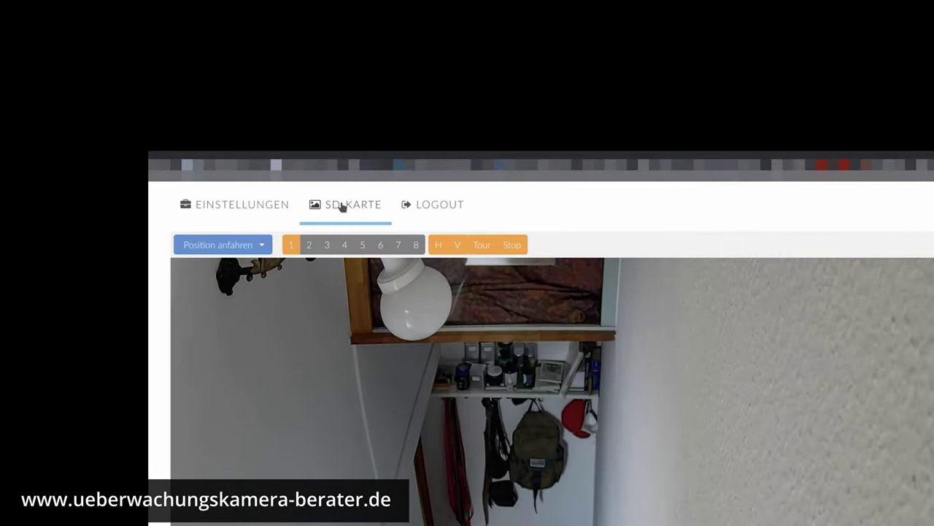
Step: Open the record folder inside folder 20240220 on the camera's SD card
{"action": "left_click", "coordinate": [340, 205]}
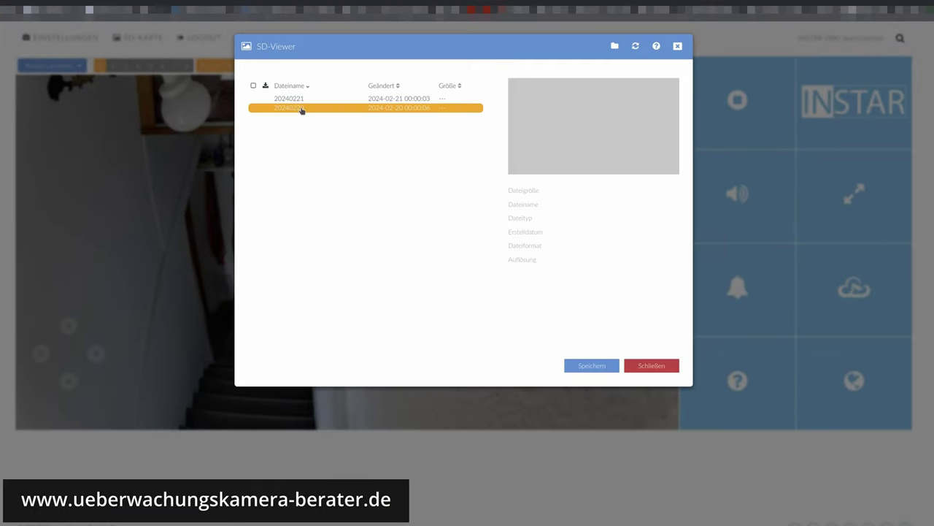
{"action": "left_click", "coordinate": [296, 109]}
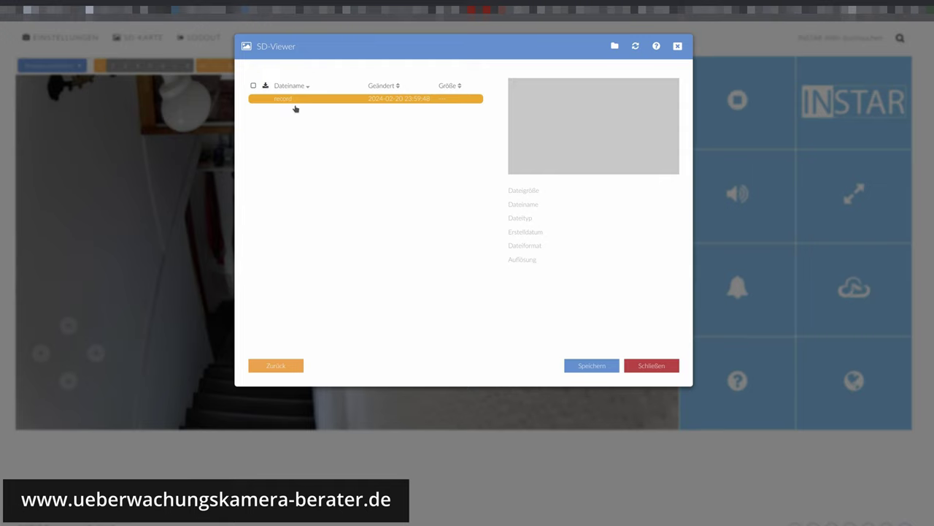
{"action": "left_click", "coordinate": [295, 108]}
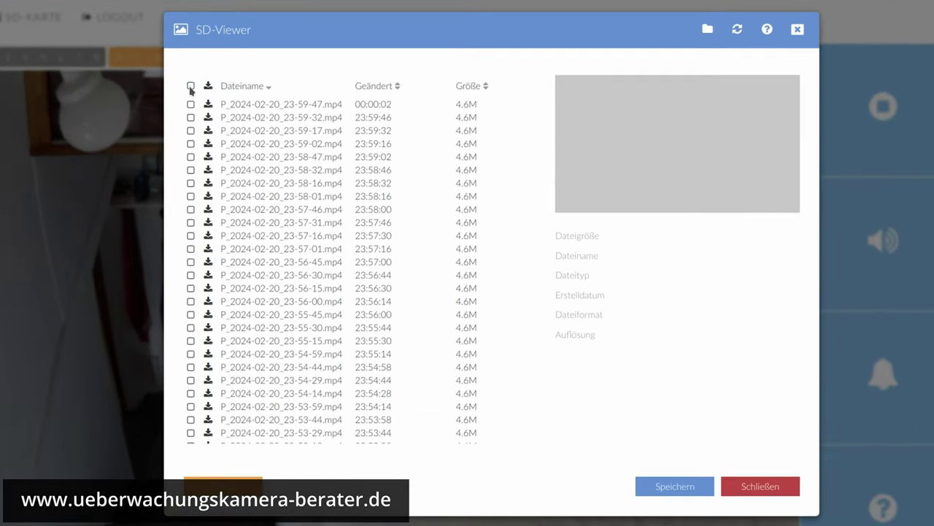
Step: Select all recordings in the SD card folder for saving and clear the selection again
{"action": "left_click", "coordinate": [191, 86]}
{"action": "left_click", "coordinate": [190, 104]}
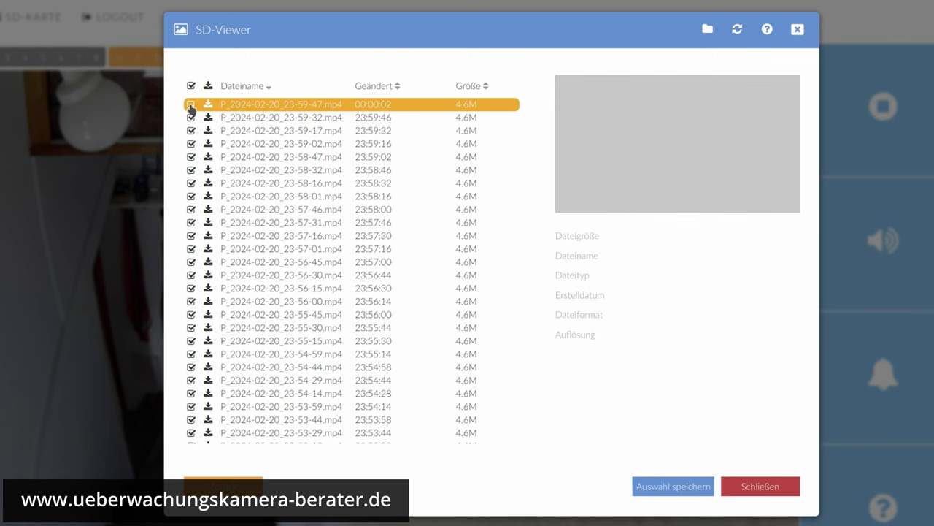
{"action": "left_click", "coordinate": [191, 85]}
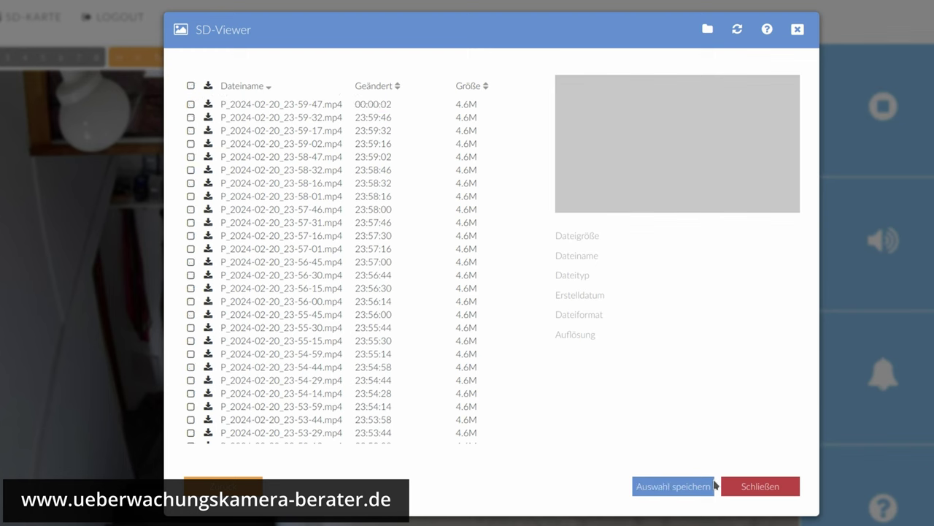
{"action": "left_click", "coordinate": [675, 487]}
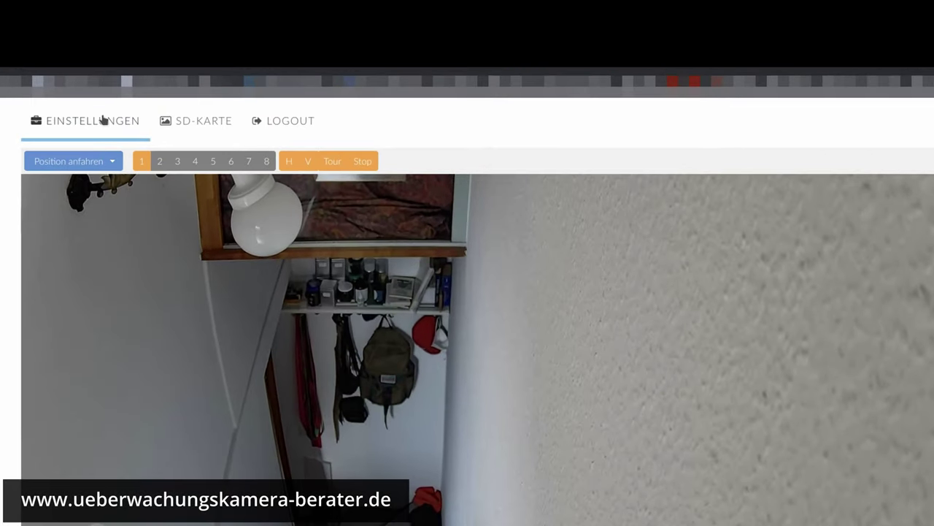
Step: Open the network IP configuration in the camera settings, view its help page, and close both without changes
{"action": "left_click", "coordinate": [102, 119]}
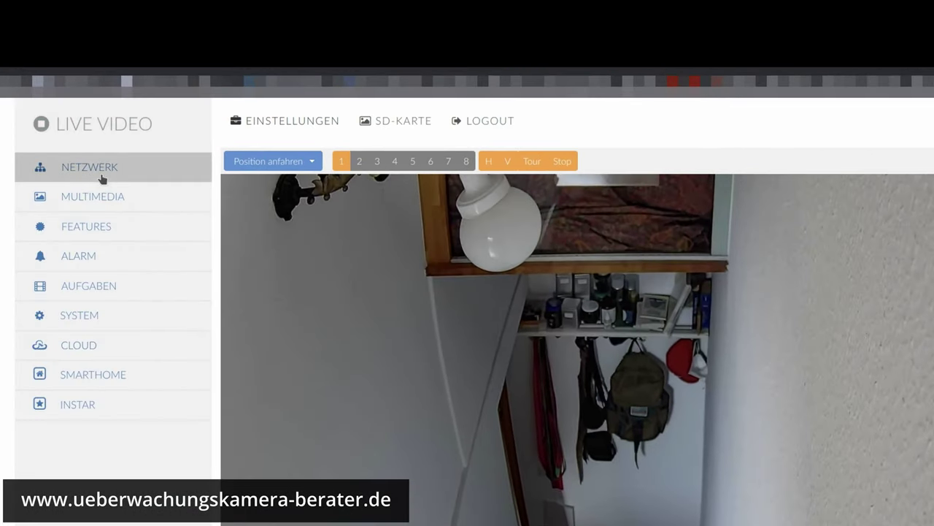
{"action": "left_click", "coordinate": [94, 171]}
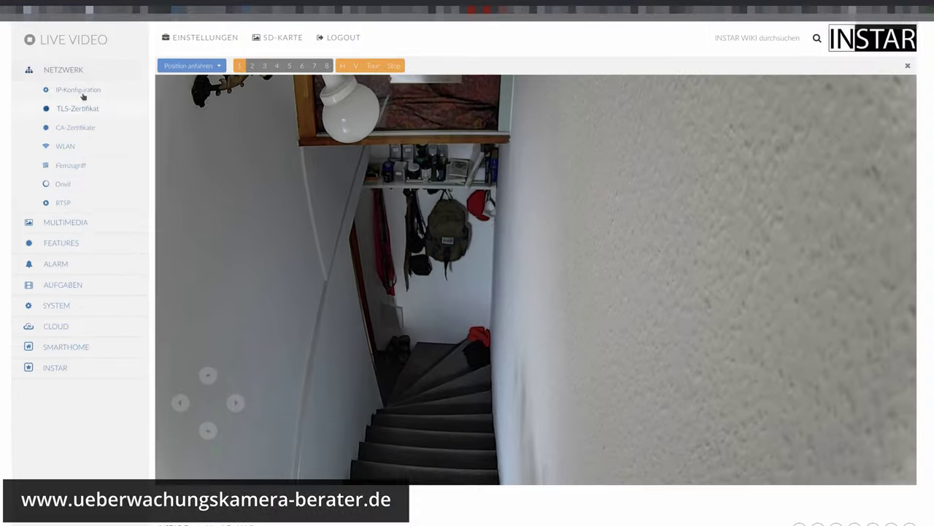
{"action": "left_click", "coordinate": [84, 92]}
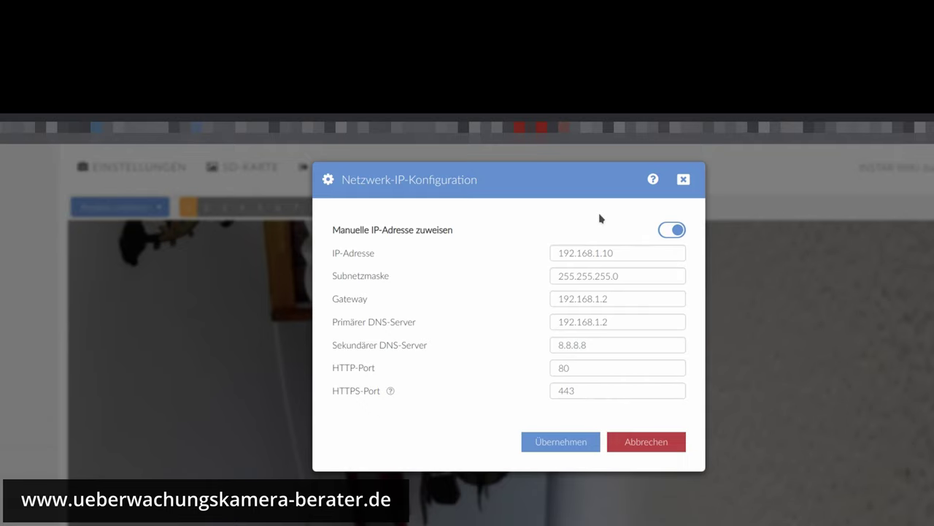
{"action": "left_click", "coordinate": [653, 179]}
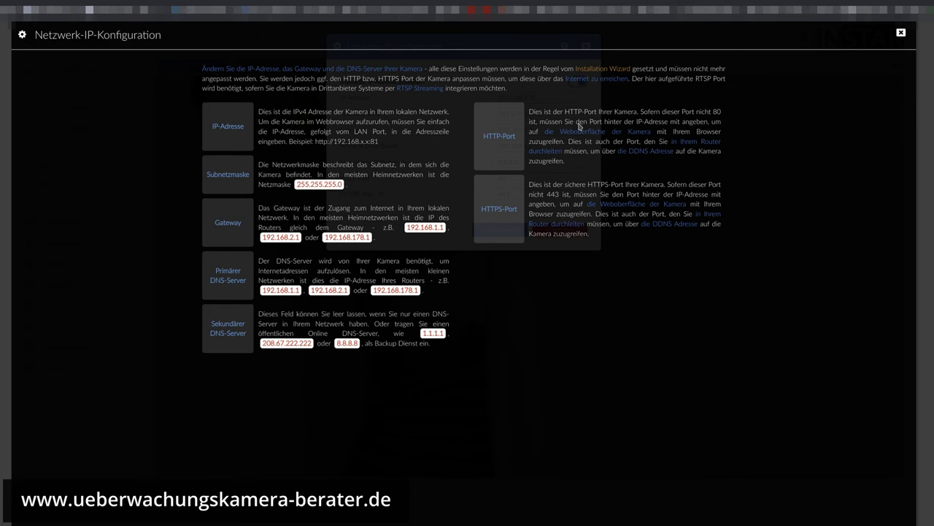
{"action": "left_click", "coordinate": [902, 32]}
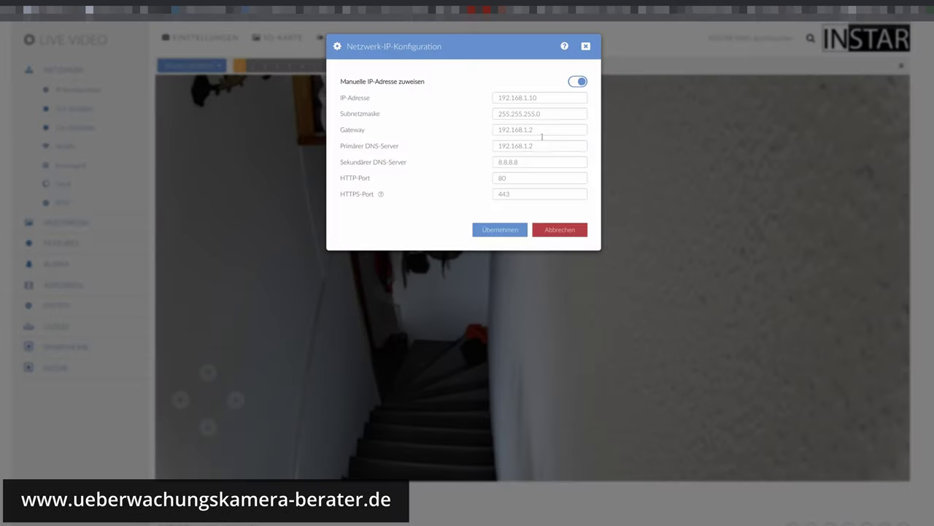
{"action": "left_click", "coordinate": [586, 46]}
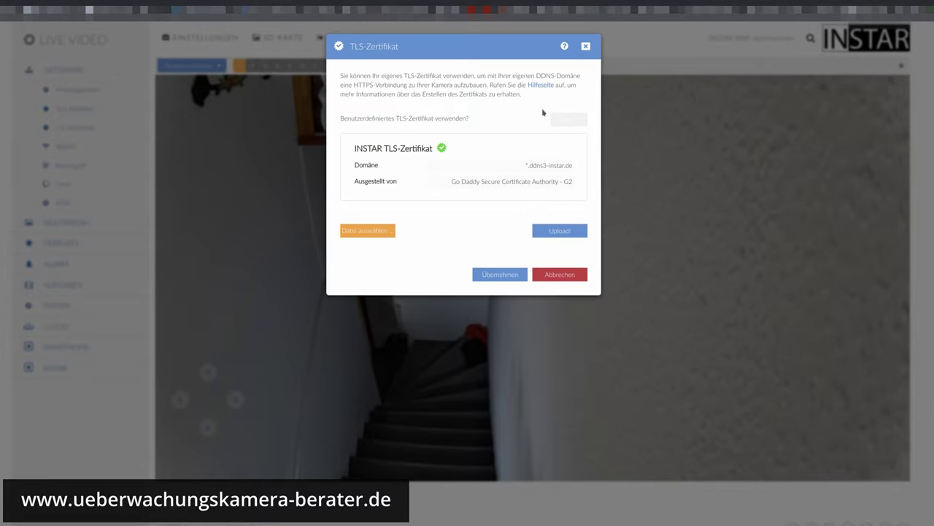
Step: Review the TLS certificate and CA certificate settings, leaving each without changes
{"action": "left_click", "coordinate": [585, 46]}
{"action": "left_click", "coordinate": [100, 127]}
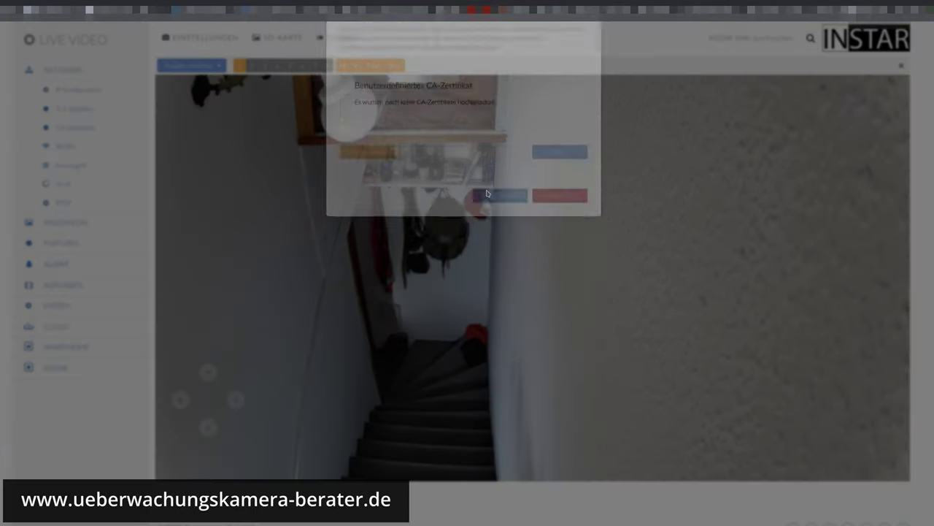
{"action": "left_click", "coordinate": [585, 46]}
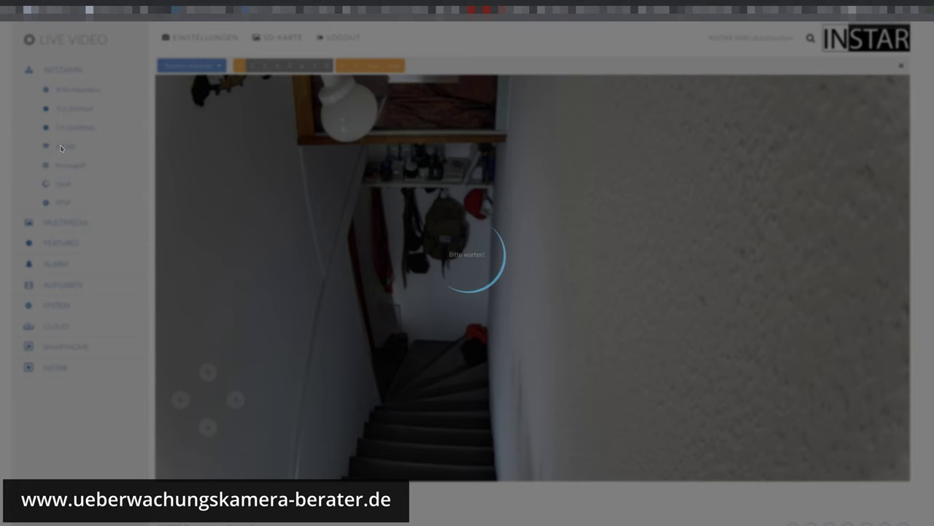
Step: Examine the WLAN configuration and close it without changes
{"action": "left_click", "coordinate": [60, 145]}
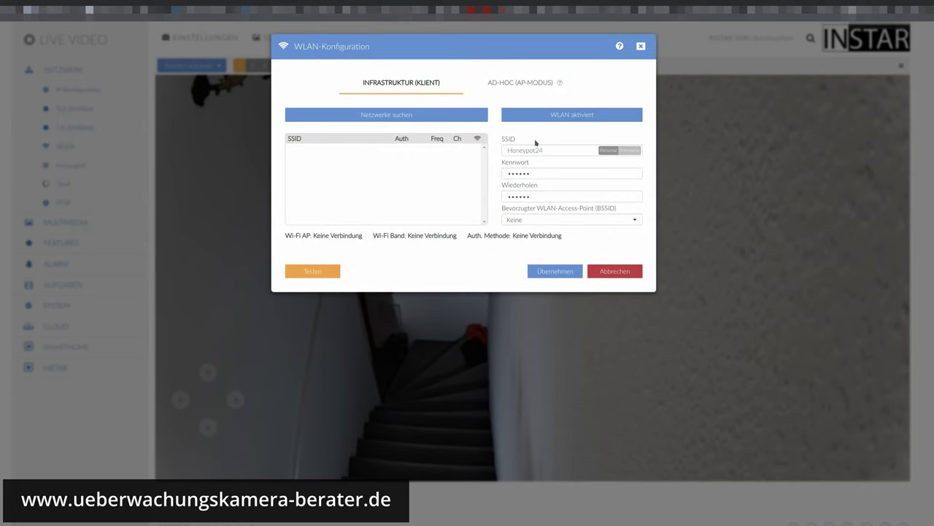
{"action": "left_click", "coordinate": [657, 84]}
Step: Open the remote access settings, temporarily enable third-party DDNS, and view the available DDNS providers
{"action": "left_click", "coordinate": [71, 165]}
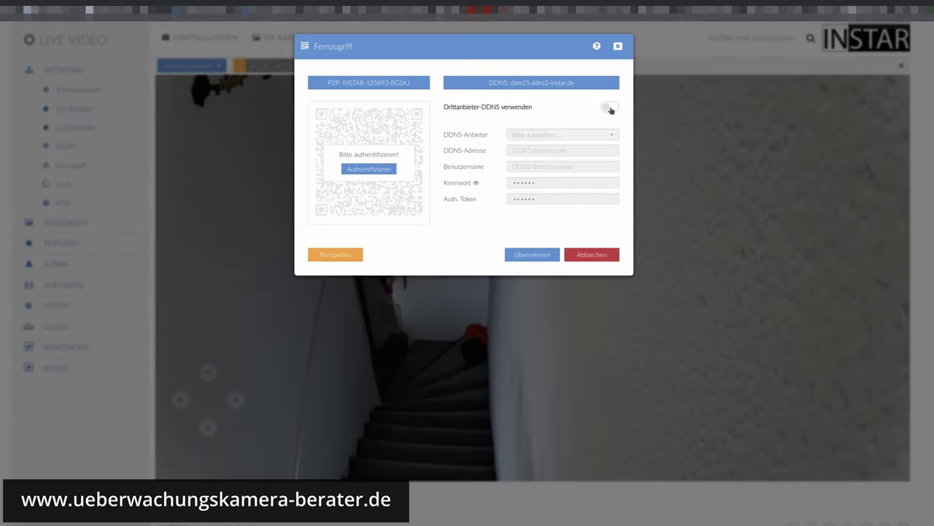
{"action": "left_click", "coordinate": [610, 108]}
{"action": "left_click", "coordinate": [551, 134]}
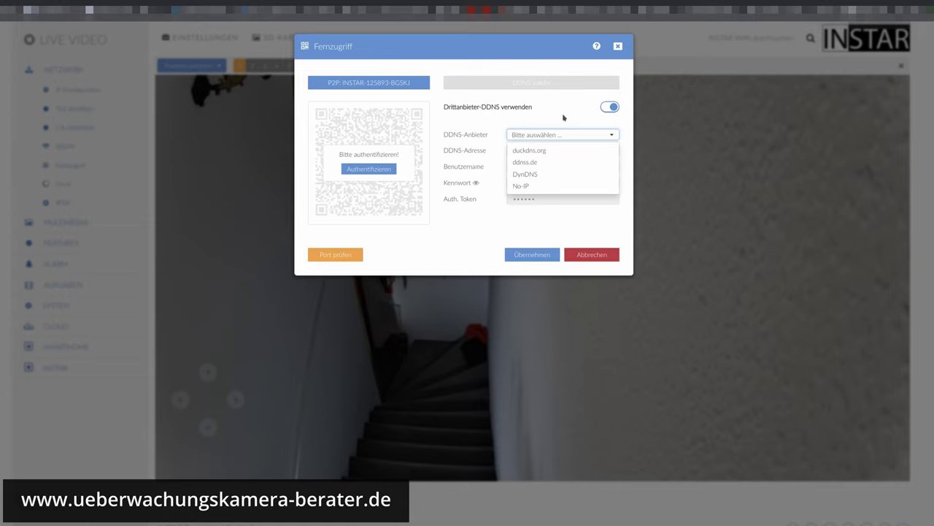
{"action": "left_click", "coordinate": [564, 117]}
Step: Review the ONVIF protocol settings, close them, and open the RTSP settings
{"action": "left_click", "coordinate": [73, 203]}
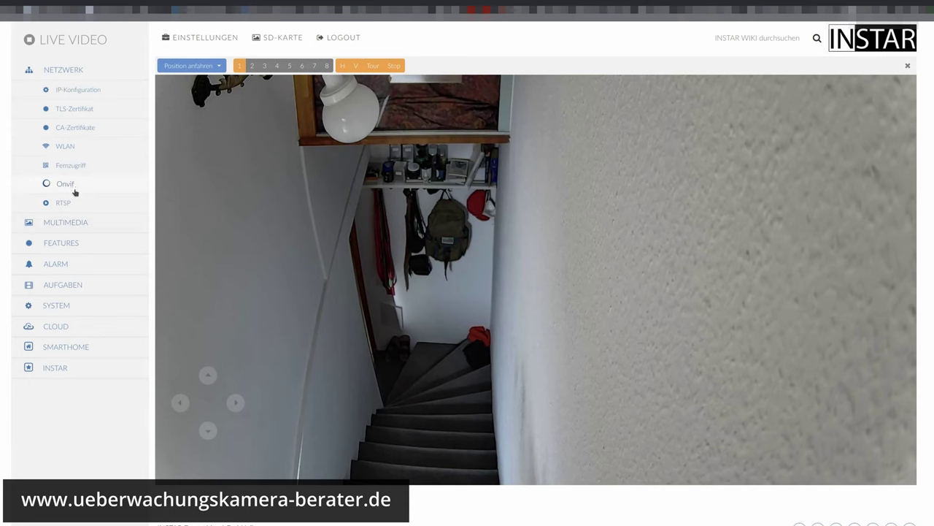
{"action": "left_click", "coordinate": [67, 187]}
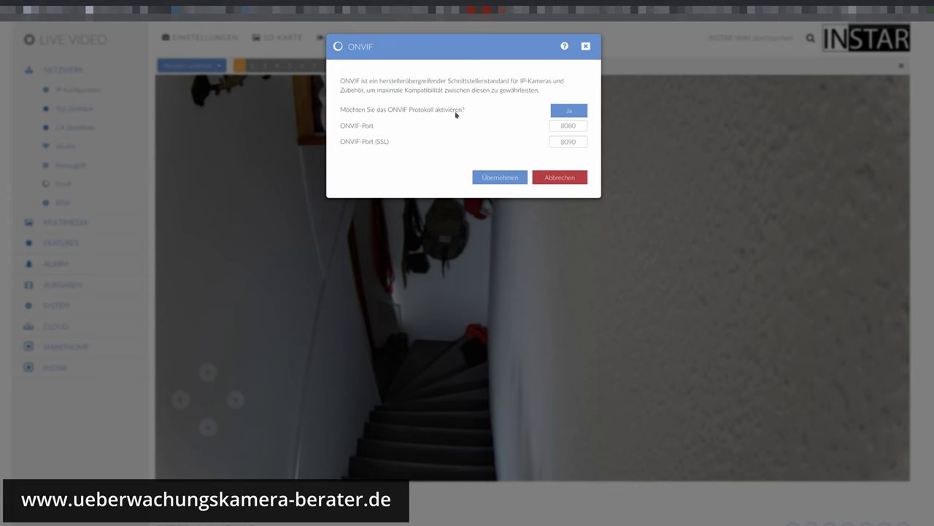
{"action": "left_click", "coordinate": [586, 46]}
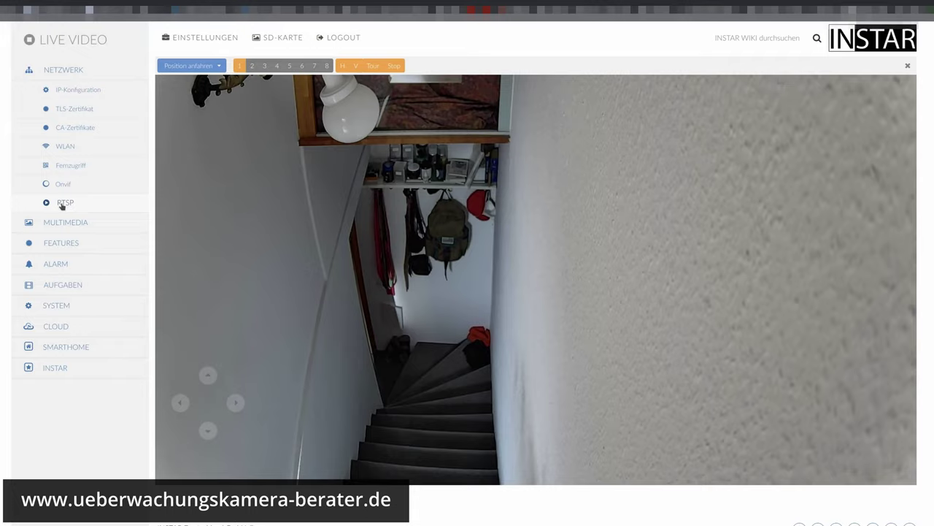
{"action": "left_click", "coordinate": [62, 206]}
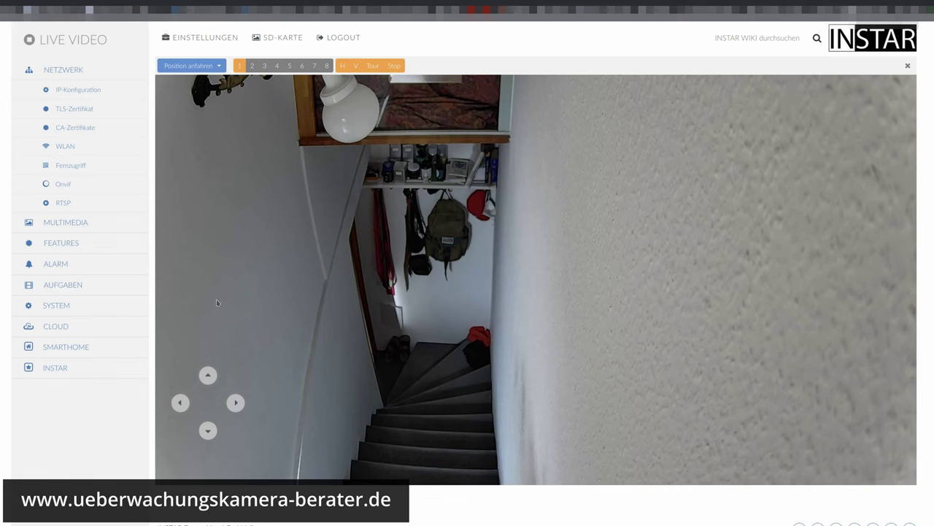
Step: Examine the camera's audio settings for microphone, speaker and noise suppression, and close them without changes
{"action": "left_click", "coordinate": [67, 222]}
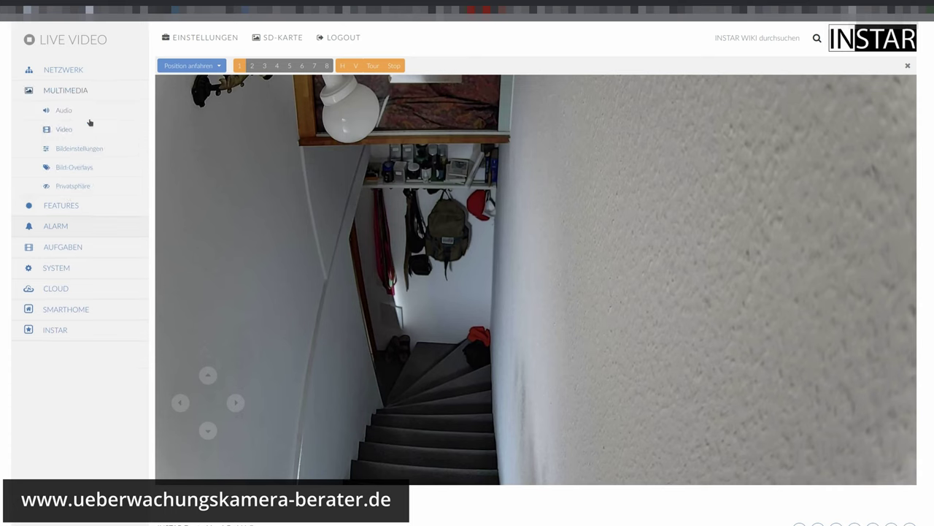
{"action": "left_click", "coordinate": [66, 111]}
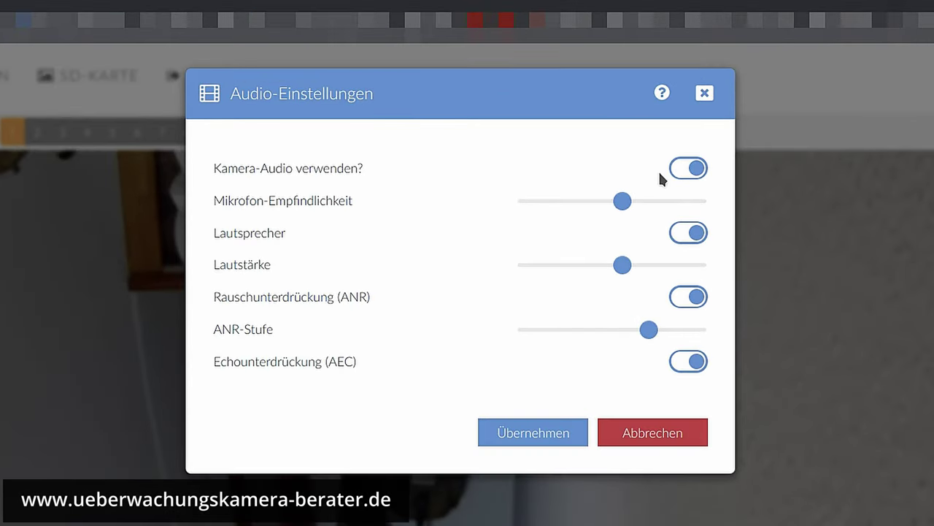
{"action": "mouse_move", "coordinate": [626, 207]}
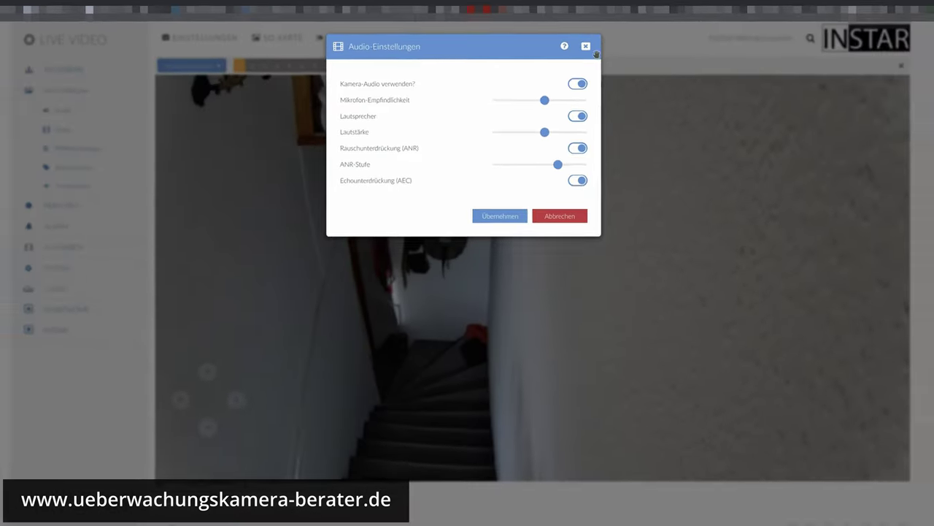
{"action": "left_click", "coordinate": [585, 46]}
Step: Open the video settings, view the 1080P and 720P stream parameters, and return to the 1440P stream
{"action": "left_click", "coordinate": [63, 128]}
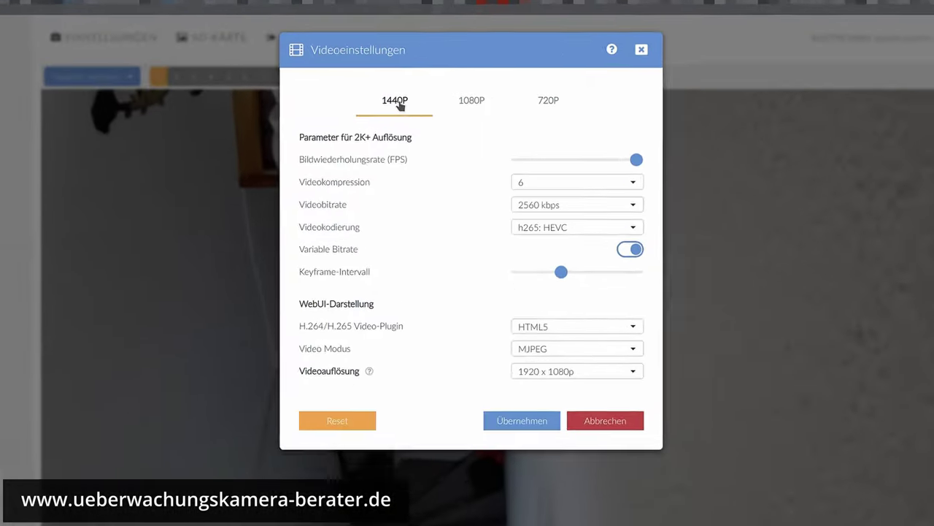
{"action": "left_click", "coordinate": [490, 107]}
{"action": "left_click", "coordinate": [558, 106]}
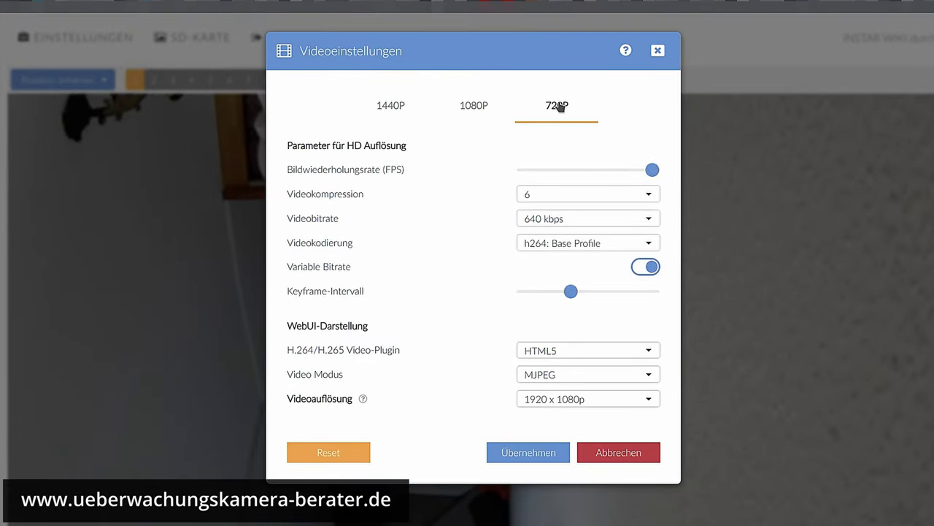
{"action": "left_click", "coordinate": [408, 107]}
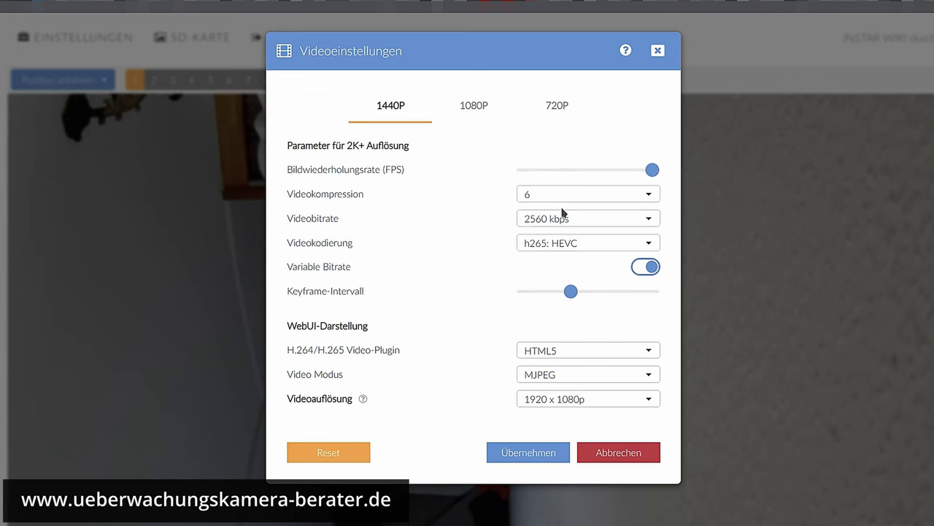
Step: View the video bitrate and video encoding choices of the 1440P stream without changing them
{"action": "left_click", "coordinate": [588, 220]}
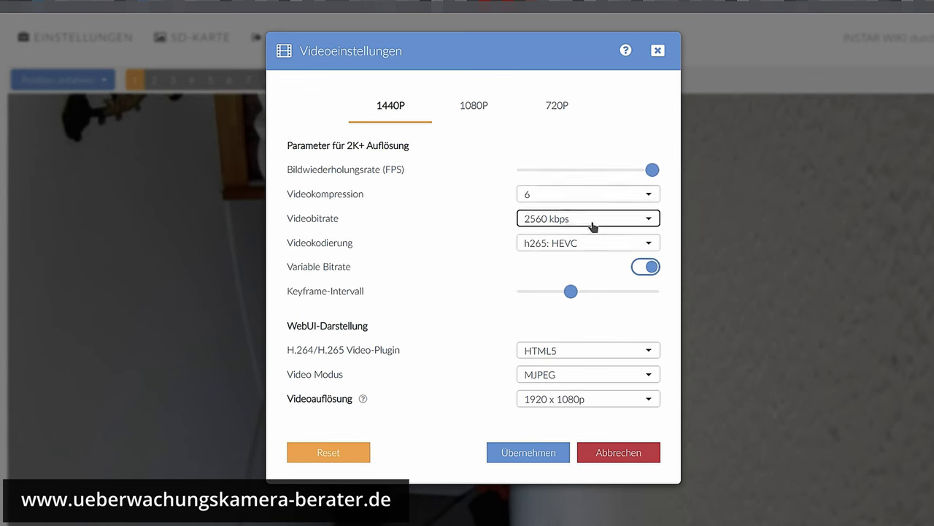
{"action": "left_click", "coordinate": [460, 291]}
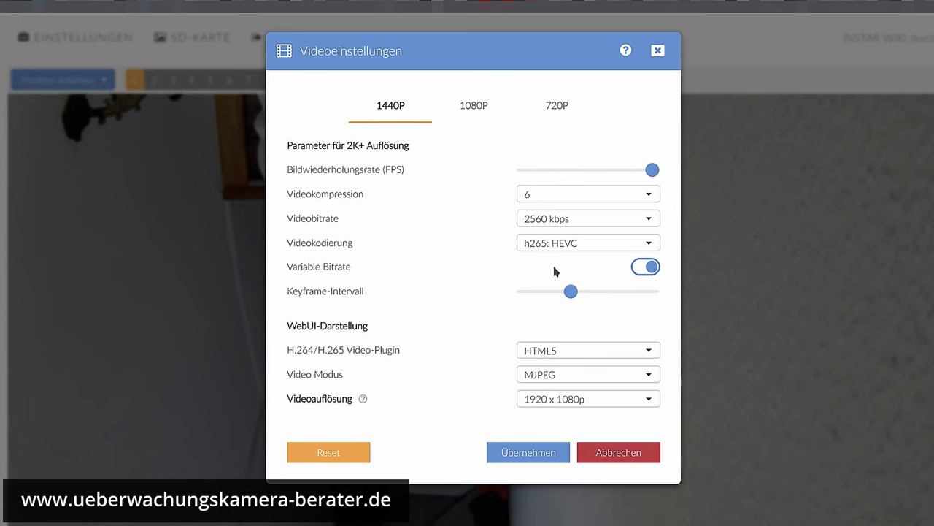
{"action": "left_click", "coordinate": [577, 248]}
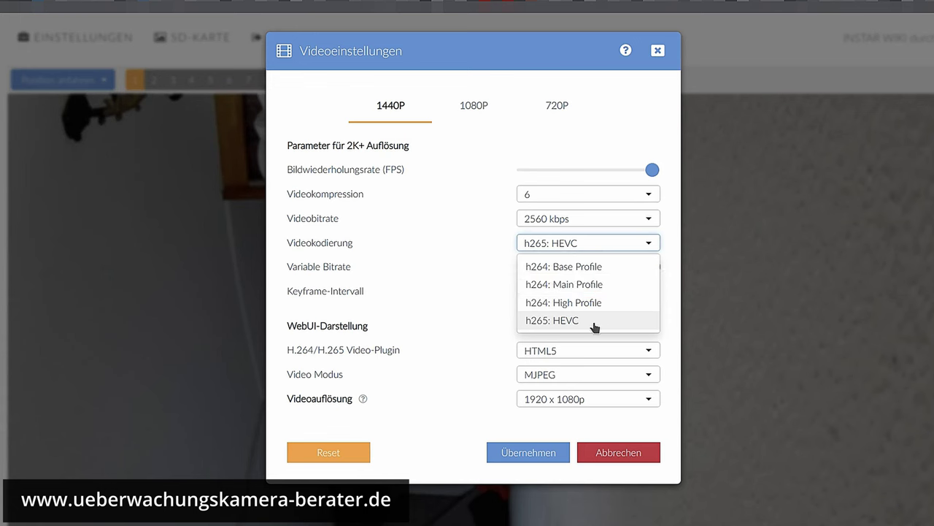
{"action": "left_click", "coordinate": [472, 292]}
{"action": "mouse_move", "coordinate": [570, 291]}
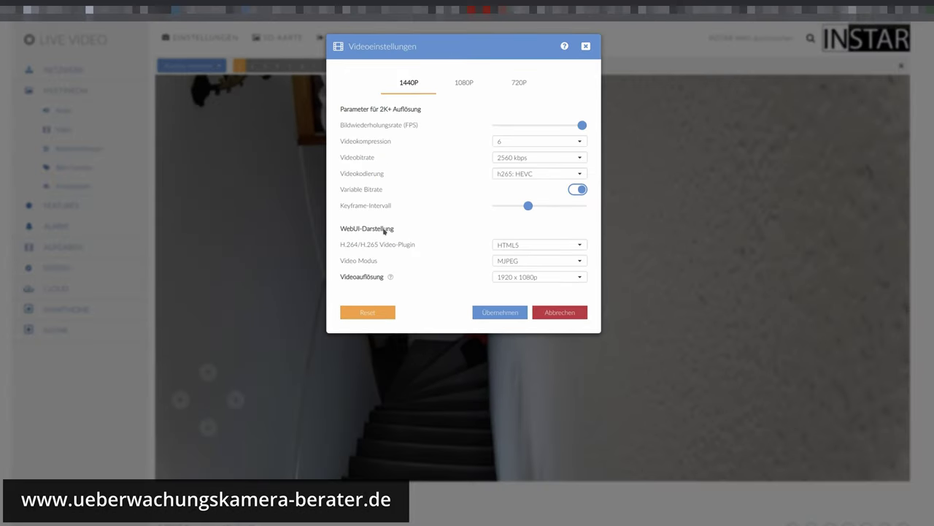
Step: View the video plugin and video mode choices for the WebUI display, and cancel the video settings without changes
{"action": "left_click_drag", "start_coordinate": [462, 45], "coordinate": [441, 98]}
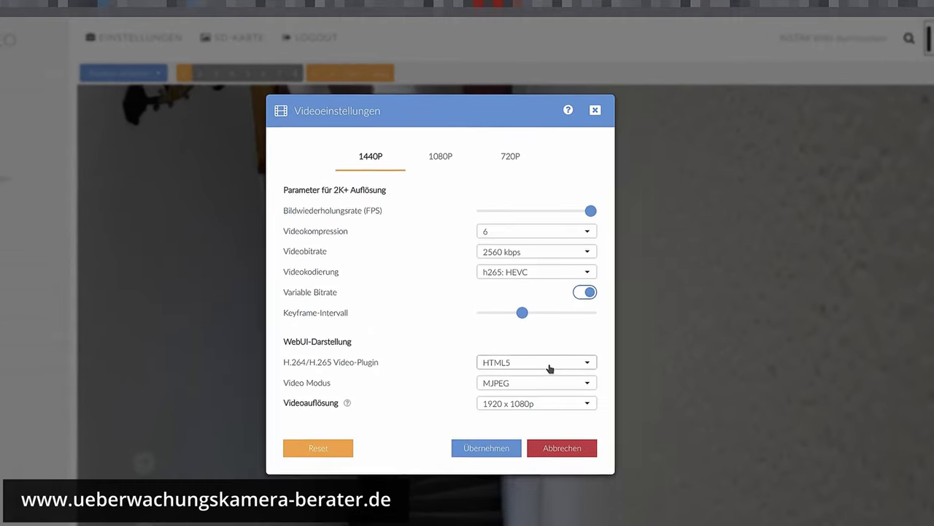
{"action": "left_click", "coordinate": [551, 369]}
{"action": "left_click", "coordinate": [540, 381]}
{"action": "left_click", "coordinate": [533, 384]}
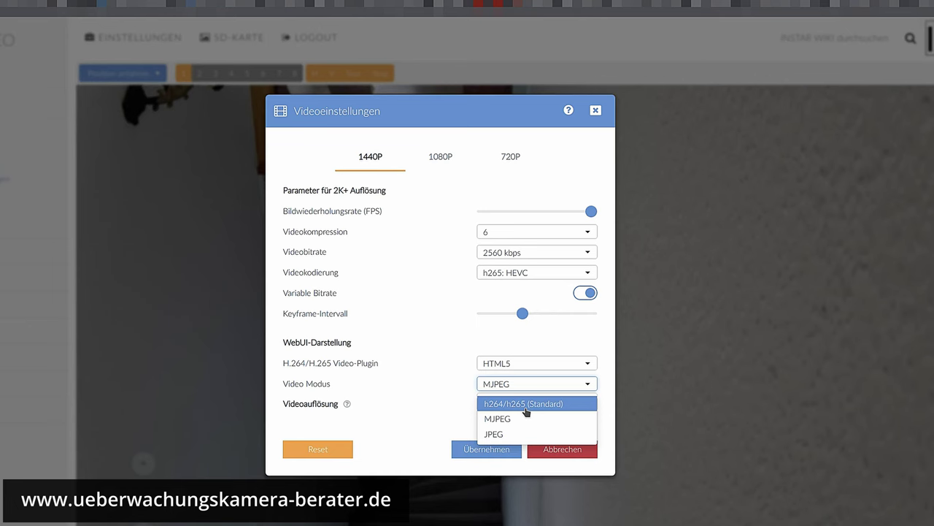
{"action": "left_click", "coordinate": [547, 386]}
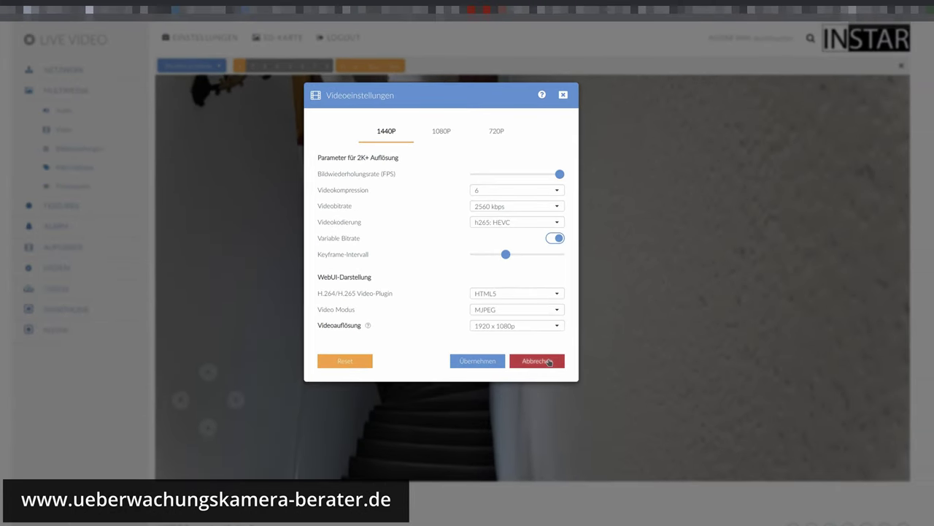
{"action": "left_click", "coordinate": [548, 361]}
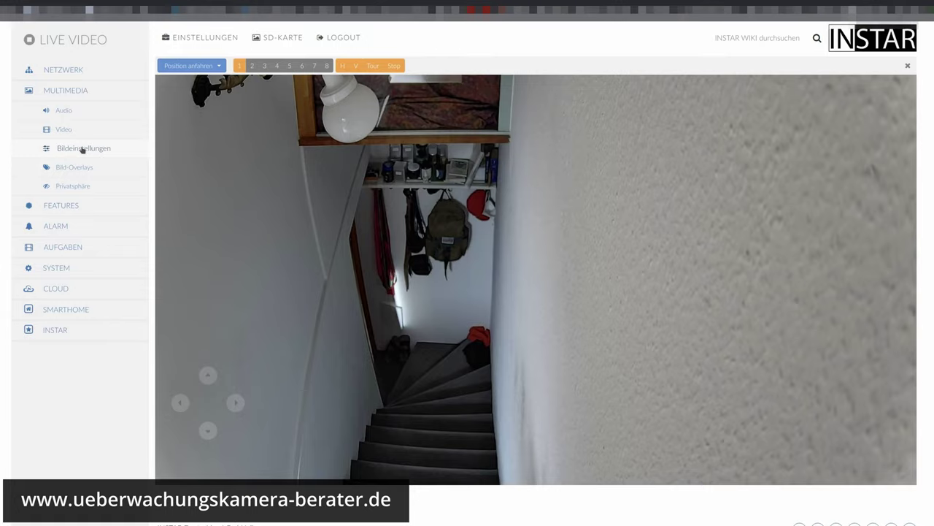
Step: Open the image settings, view the image mode choices, and apply the Wide Dynamic Range (WDR) preset
{"action": "left_click", "coordinate": [83, 149]}
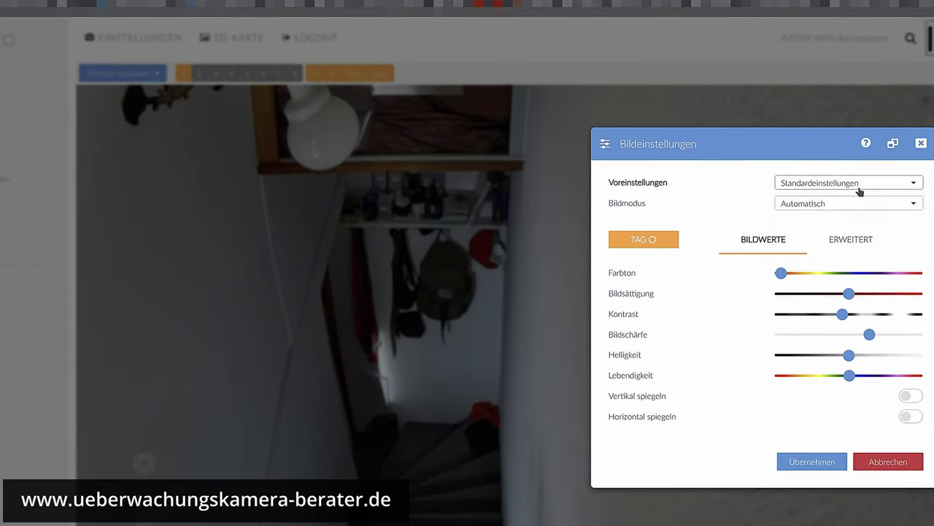
{"action": "left_click", "coordinate": [859, 190]}
{"action": "left_click", "coordinate": [856, 216]}
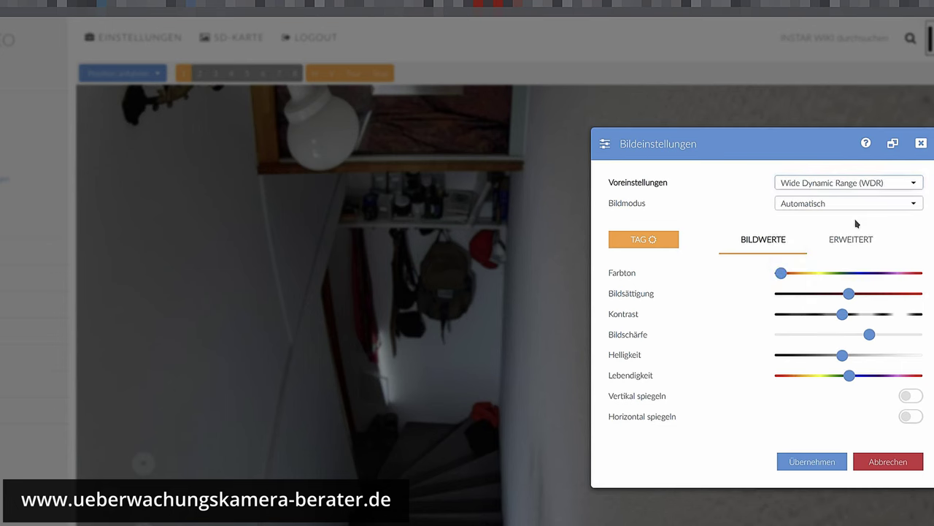
{"action": "left_click", "coordinate": [820, 207]}
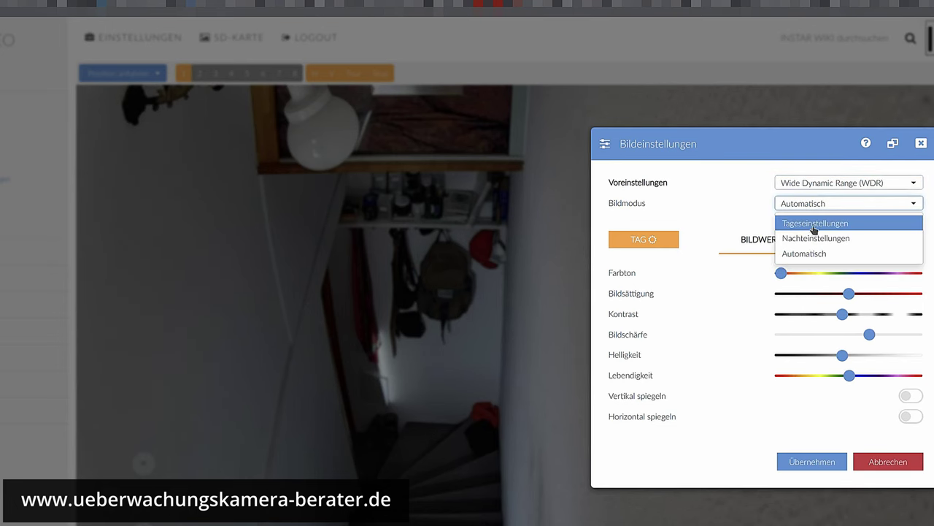
{"action": "left_click", "coordinate": [733, 205]}
{"action": "left_click", "coordinate": [814, 462]}
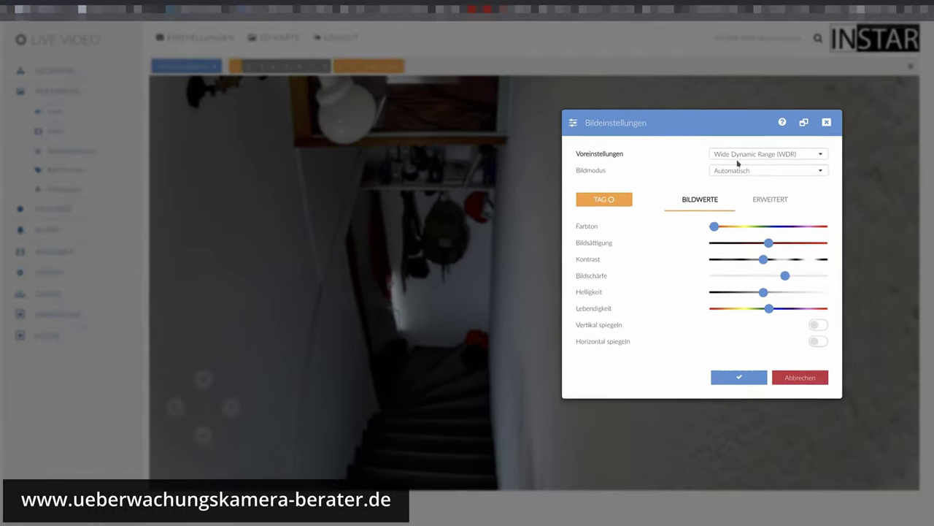
Step: Set the image preset to Standardeinstellungen and apply it
{"action": "left_click", "coordinate": [738, 155]}
{"action": "left_click", "coordinate": [746, 168]}
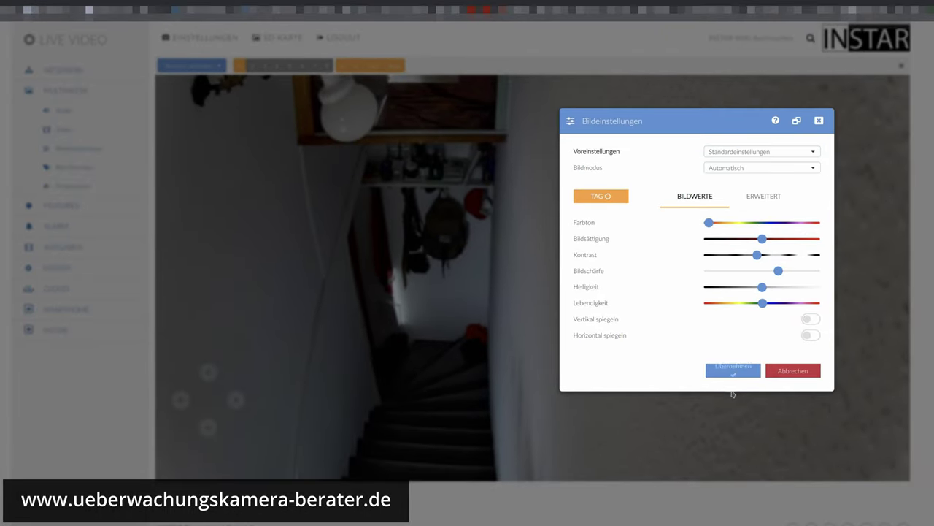
{"action": "left_click", "coordinate": [738, 374]}
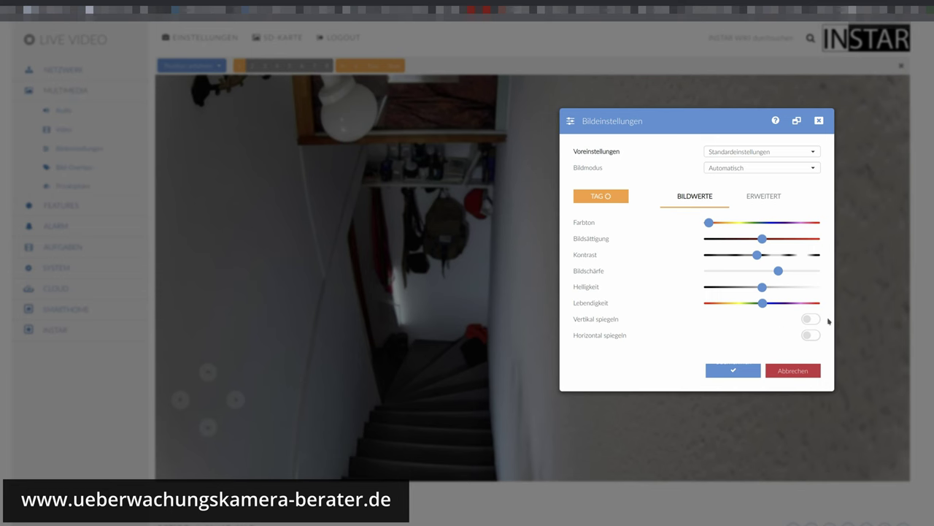
Step: Examine the advanced image parameters, return to the basic image values, and toggle the day/night view
{"action": "left_click", "coordinate": [743, 198]}
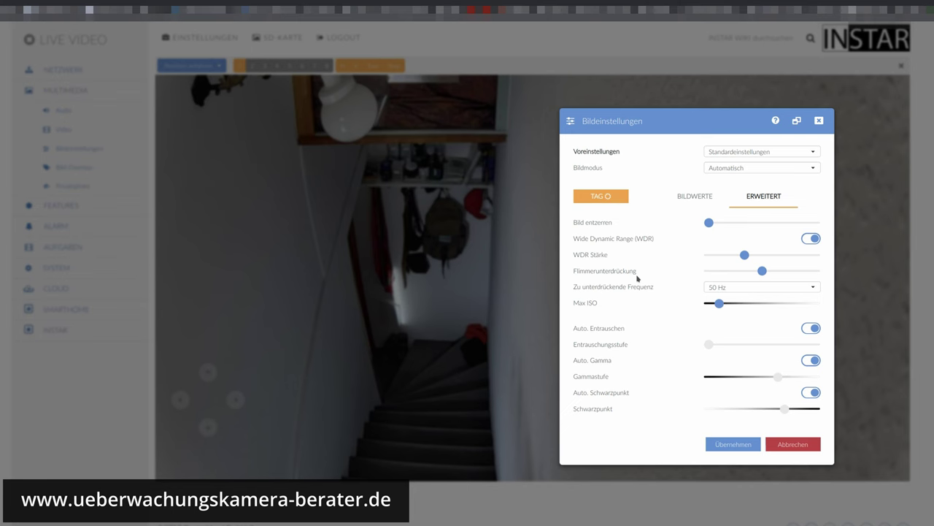
{"action": "left_click", "coordinate": [695, 198]}
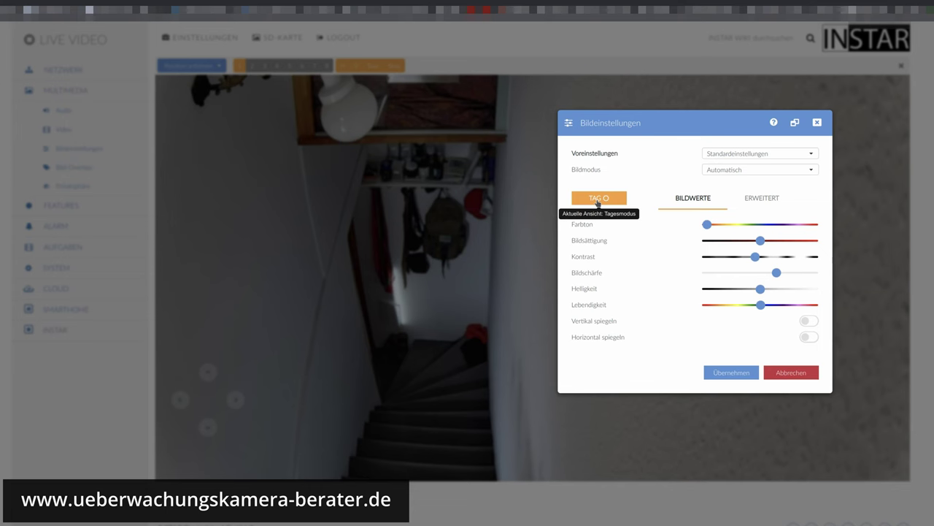
{"action": "left_click", "coordinate": [598, 198]}
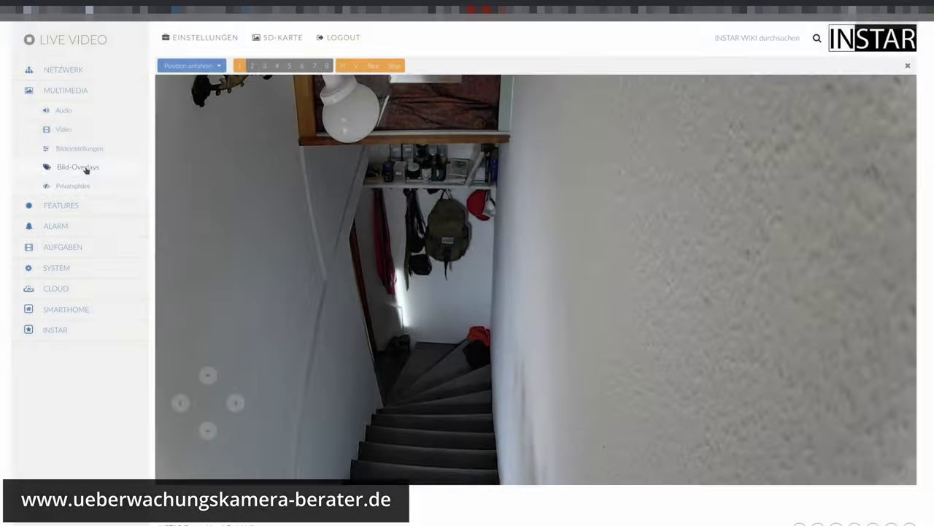
Step: Open the image overlay settings and view the position choices for the camera name and the timestamp
{"action": "left_click", "coordinate": [83, 167]}
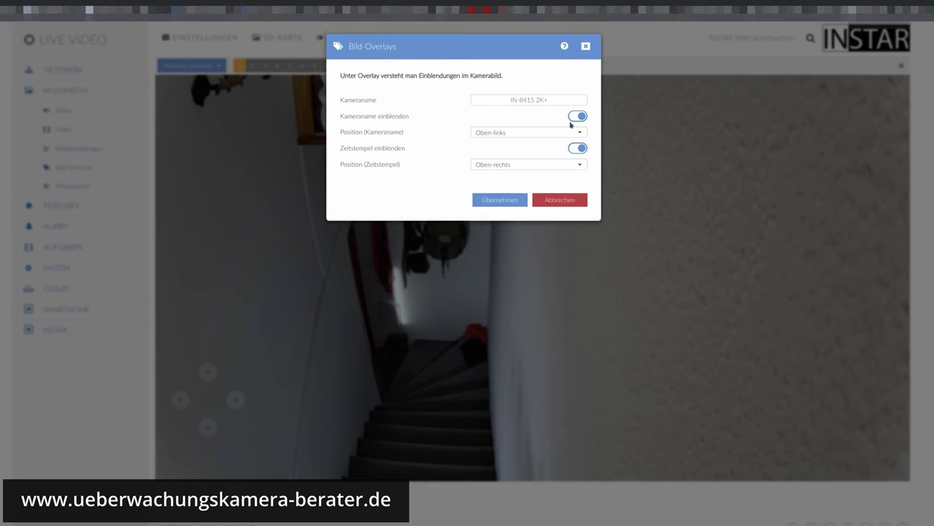
{"action": "left_click", "coordinate": [511, 135]}
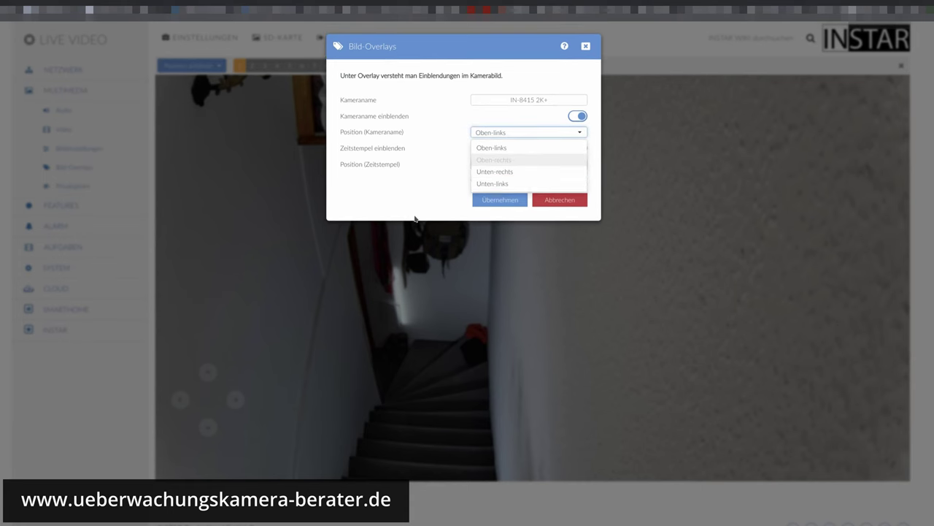
{"action": "left_click", "coordinate": [430, 193]}
{"action": "left_click", "coordinate": [525, 165]}
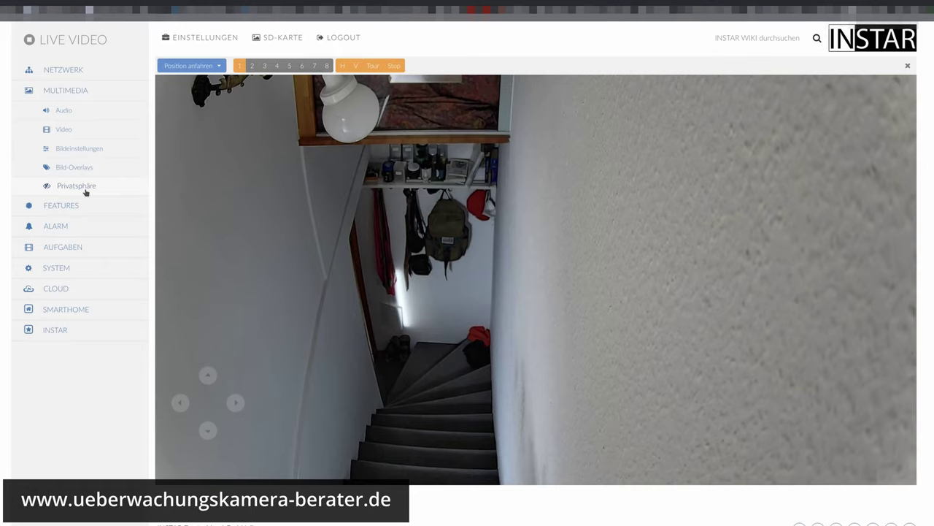
Step: Open the privacy mask settings and enable Bereich 1
{"action": "left_click", "coordinate": [75, 186]}
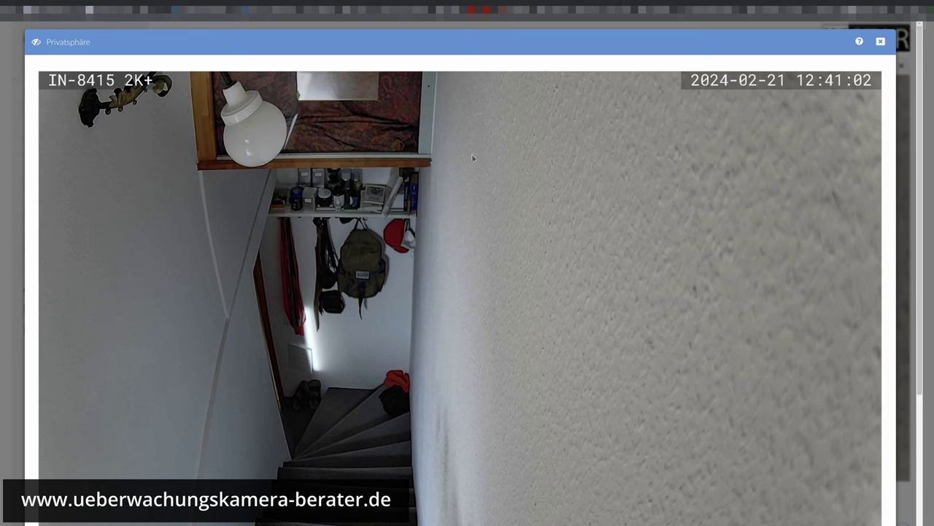
{"action": "scroll", "coordinate": [841, 339], "scroll_direction": "down", "scroll_amount": 2}
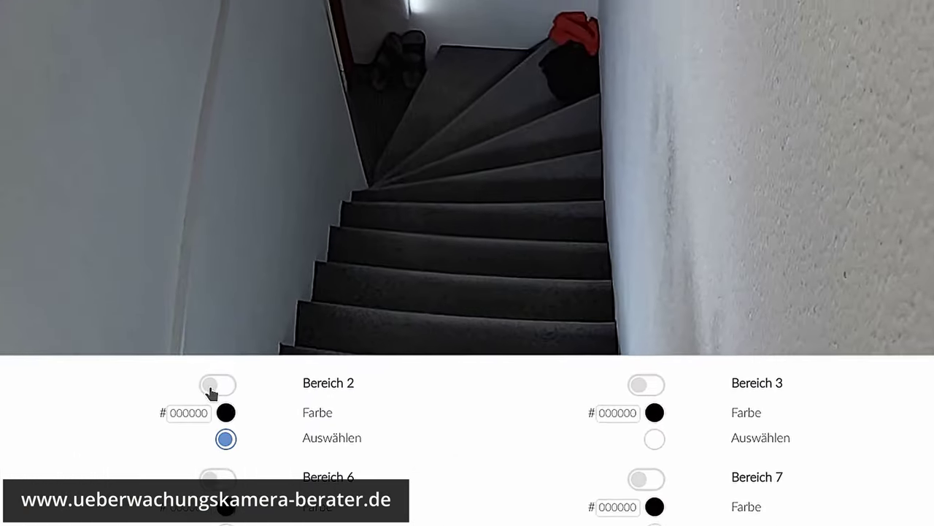
{"action": "left_click", "coordinate": [215, 395]}
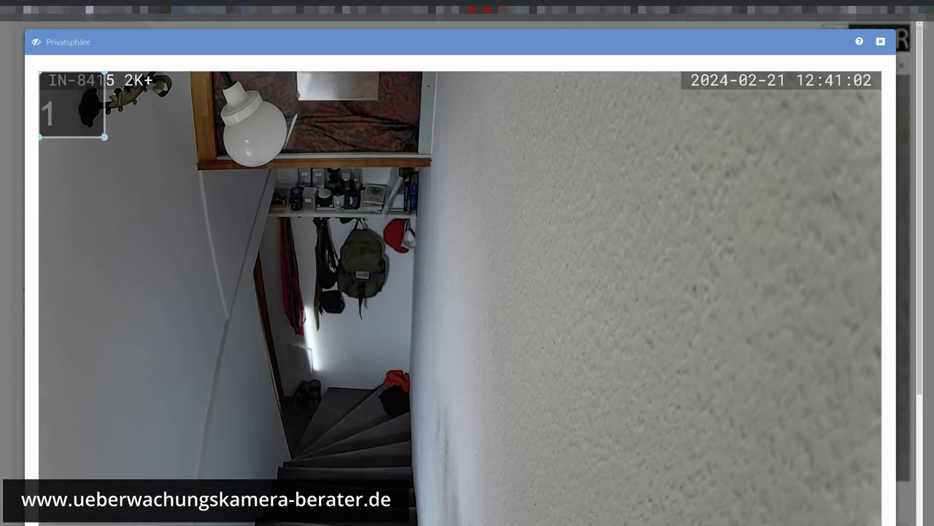
Step: Reshape privacy area 1 into a large triangle covering the wall beneath the camera name and reaching past the hanging lamp
{"action": "left_click_drag", "start_coordinate": [106, 137], "coordinate": [287, 312]}
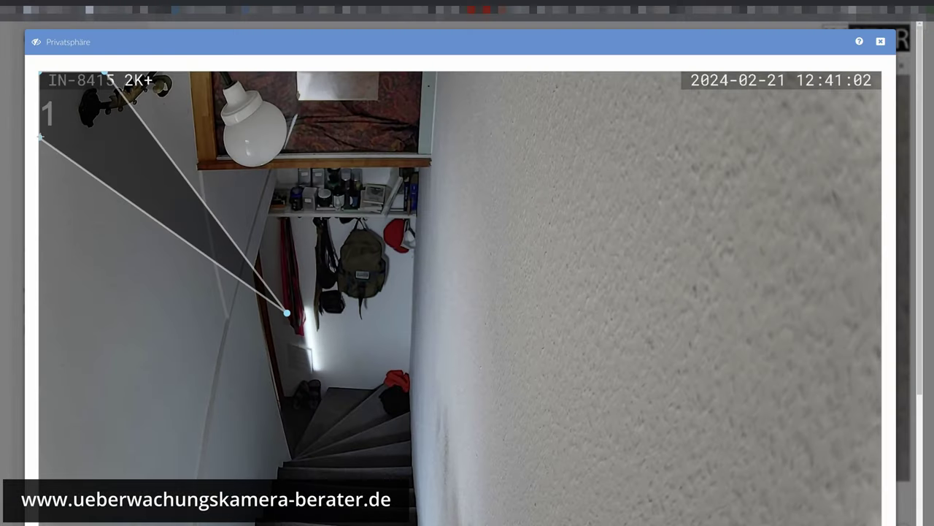
{"action": "left_click_drag", "start_coordinate": [40, 137], "coordinate": [44, 457]}
{"action": "left_click_drag", "start_coordinate": [287, 313], "coordinate": [262, 235]}
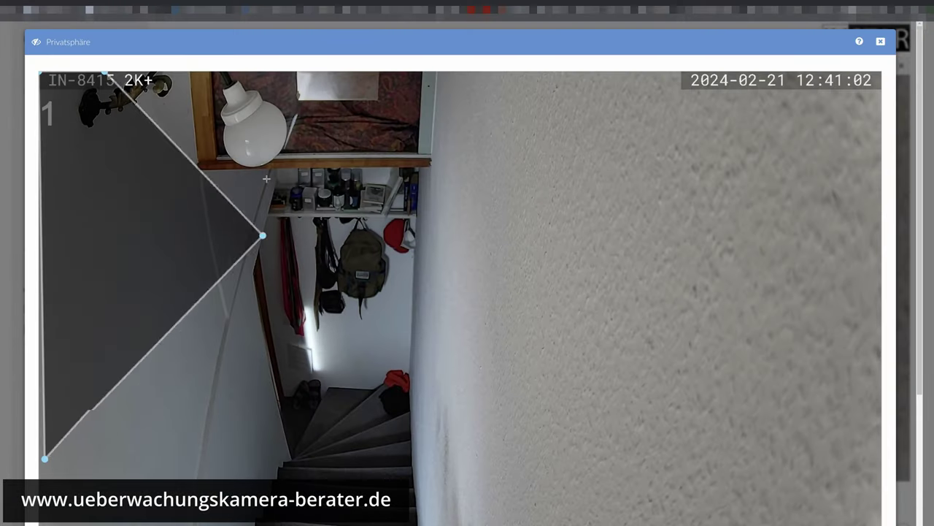
{"action": "left_click_drag", "start_coordinate": [267, 178], "coordinate": [295, 76]}
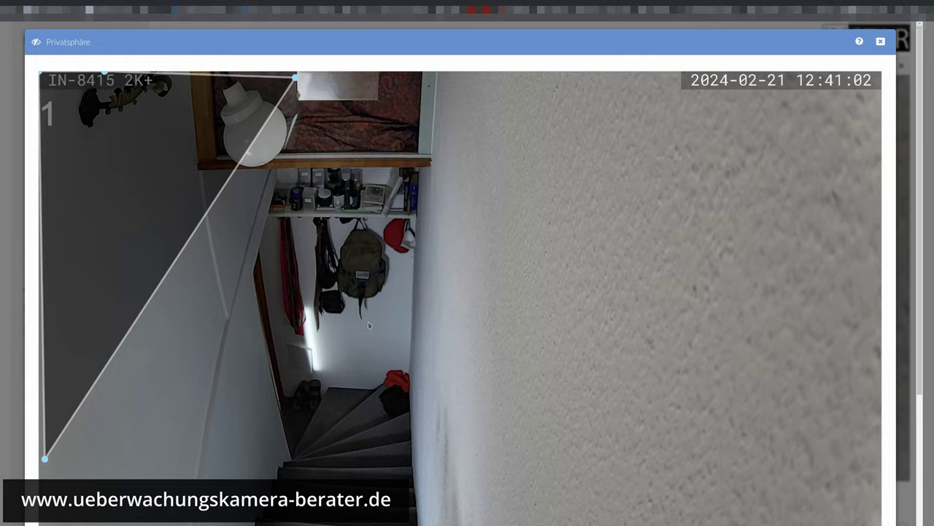
{"action": "scroll", "coordinate": [458, 354], "scroll_direction": "down", "scroll_amount": 3}
{"action": "scroll", "coordinate": [175, 170], "scroll_direction": "up", "scroll_amount": 3}
{"action": "scroll", "coordinate": [555, 363], "scroll_direction": "down", "scroll_amount": 2}
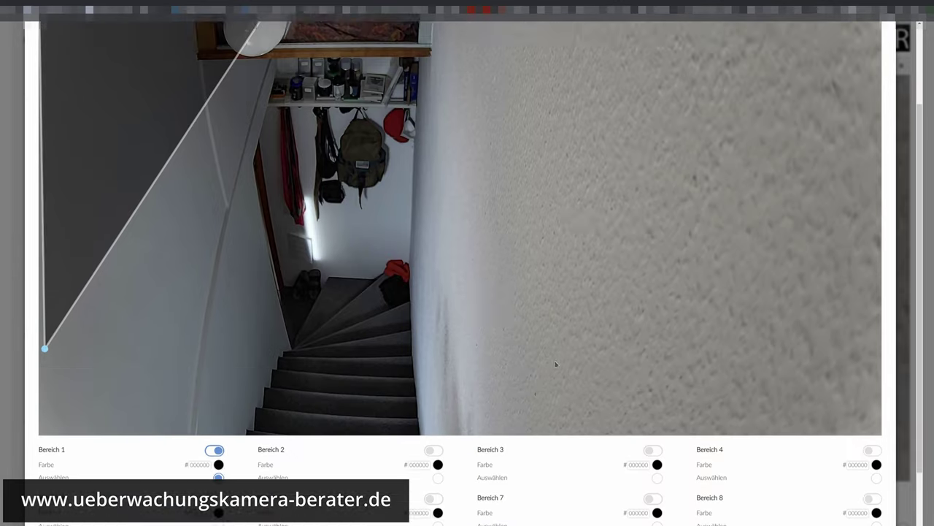
{"action": "scroll", "coordinate": [556, 364], "scroll_direction": "down", "scroll_amount": 1}
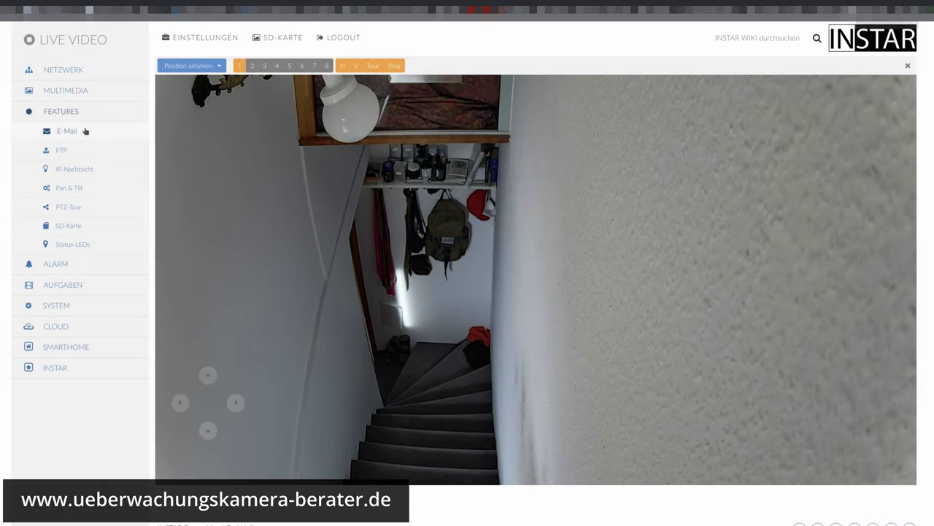
Step: Review the e-mail settings and the FTP settings, including the FTP folder structure choices, and close both without changes
{"action": "left_click", "coordinate": [114, 130]}
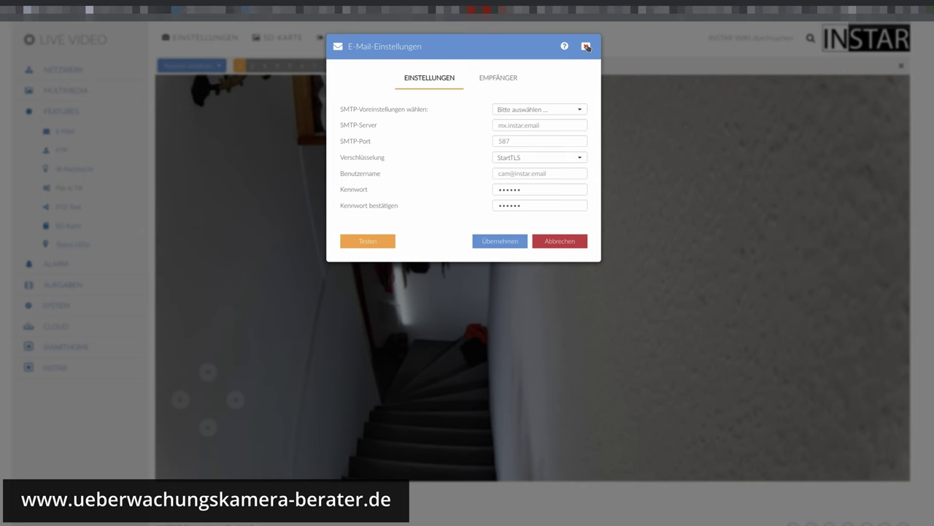
{"action": "left_click", "coordinate": [586, 47]}
{"action": "left_click", "coordinate": [62, 150]}
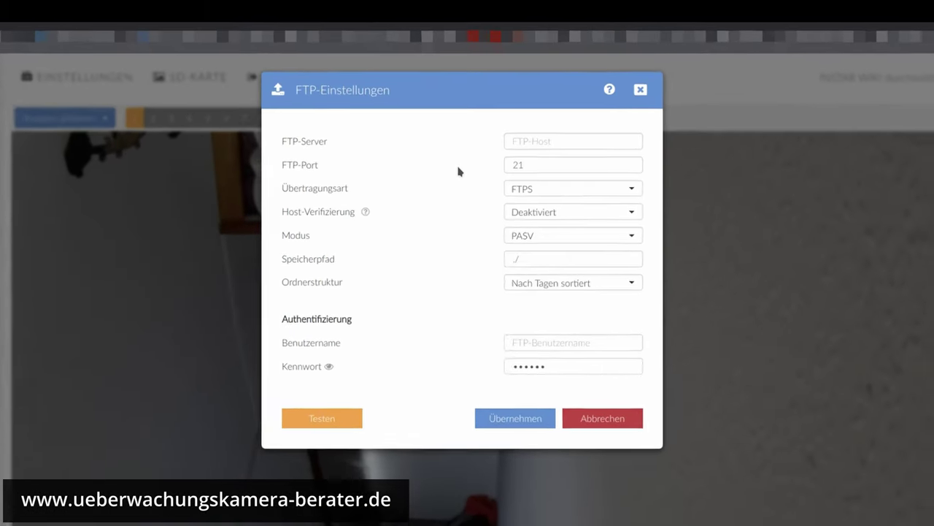
{"action": "left_click", "coordinate": [581, 284]}
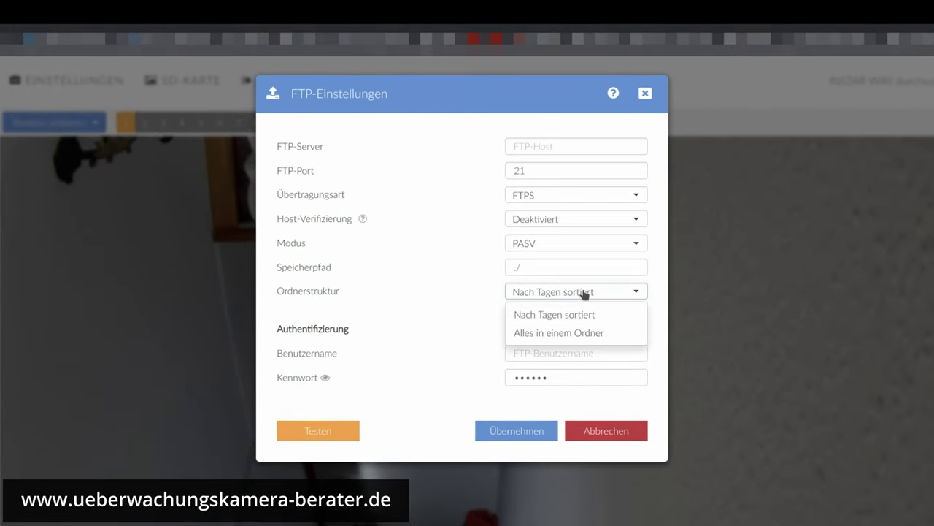
{"action": "left_click", "coordinate": [584, 292]}
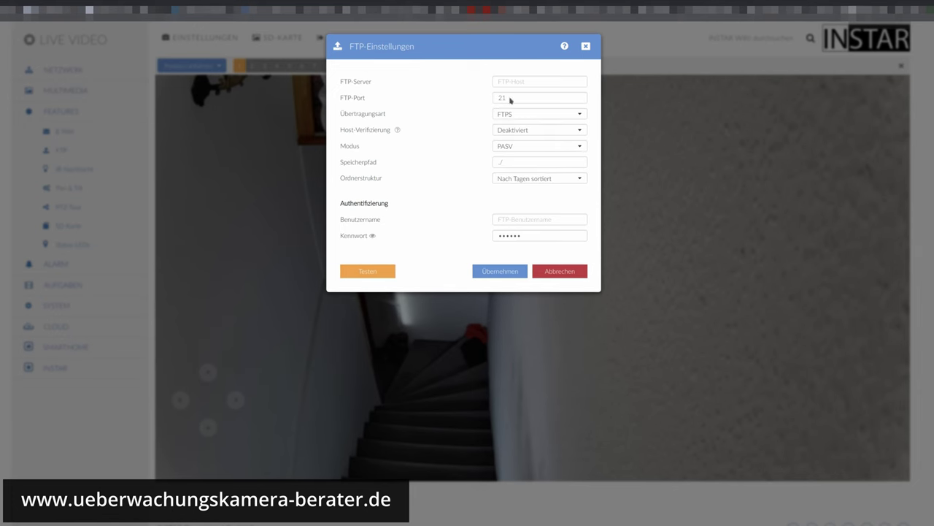
{"action": "left_click", "coordinate": [585, 47]}
Step: Examine the night vision settings for the IR LEDs and brightness thresholds, and cancel without changes
{"action": "left_click", "coordinate": [71, 170]}
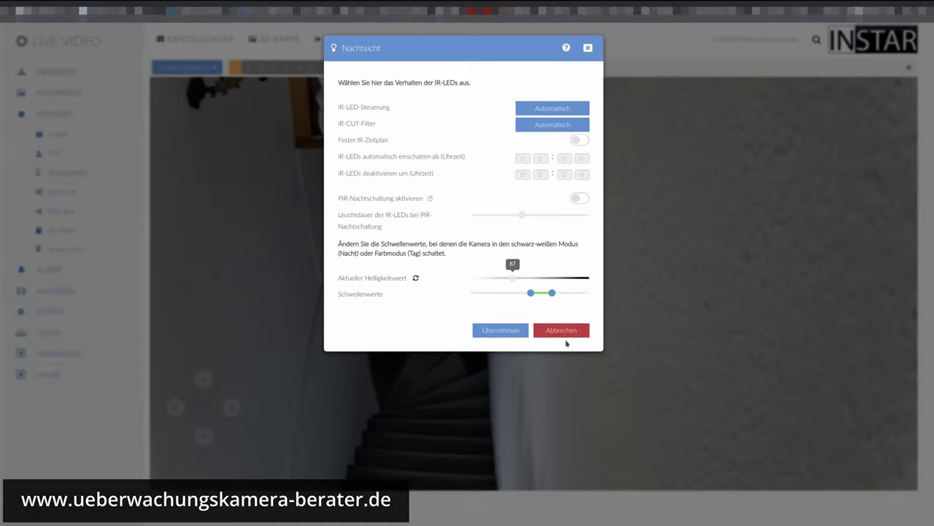
{"action": "left_click", "coordinate": [564, 332]}
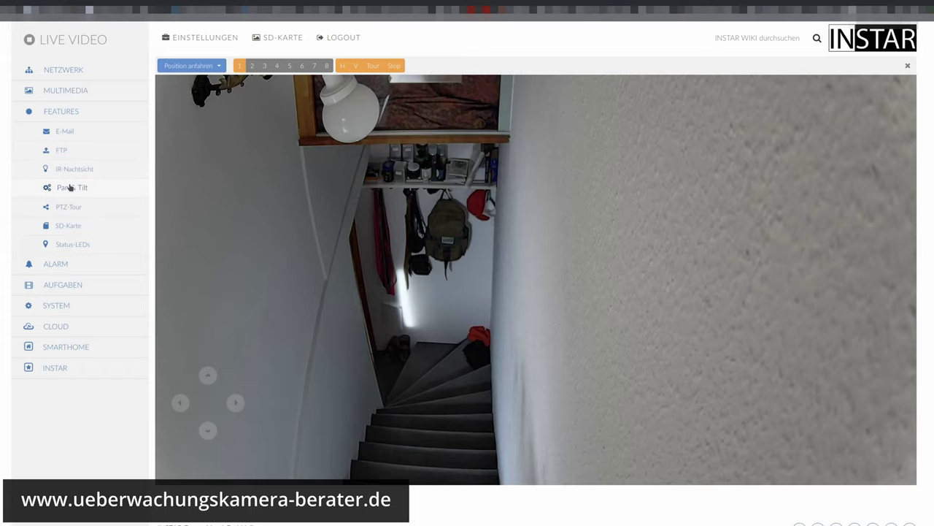
Step: Open the pan and tilt settings, activate the park position, and shorten the delay before the camera moves there
{"action": "left_click", "coordinate": [69, 188]}
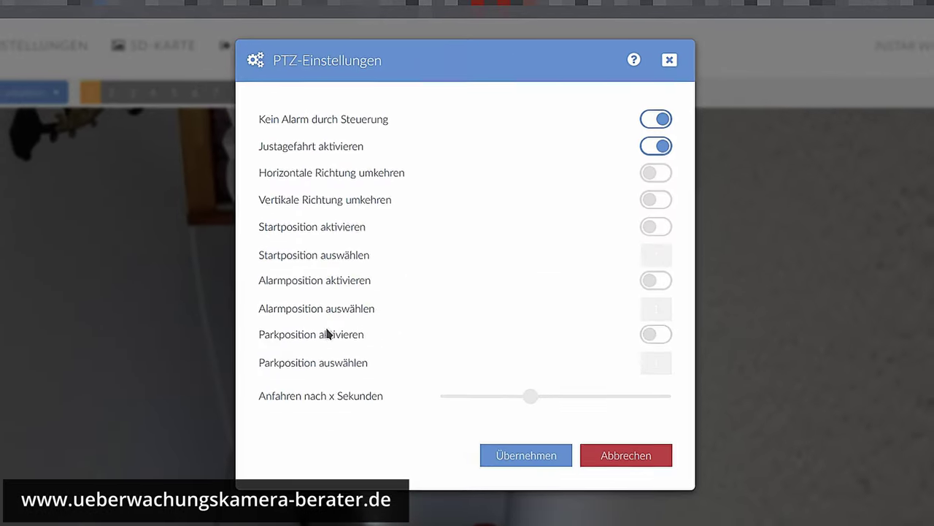
{"action": "left_click", "coordinate": [654, 340]}
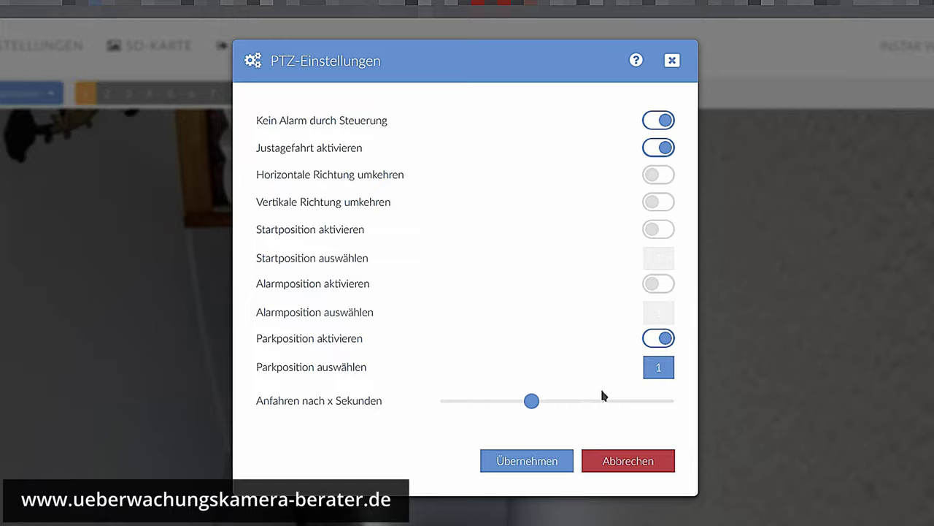
{"action": "left_click_drag", "start_coordinate": [531, 400], "coordinate": [458, 401]}
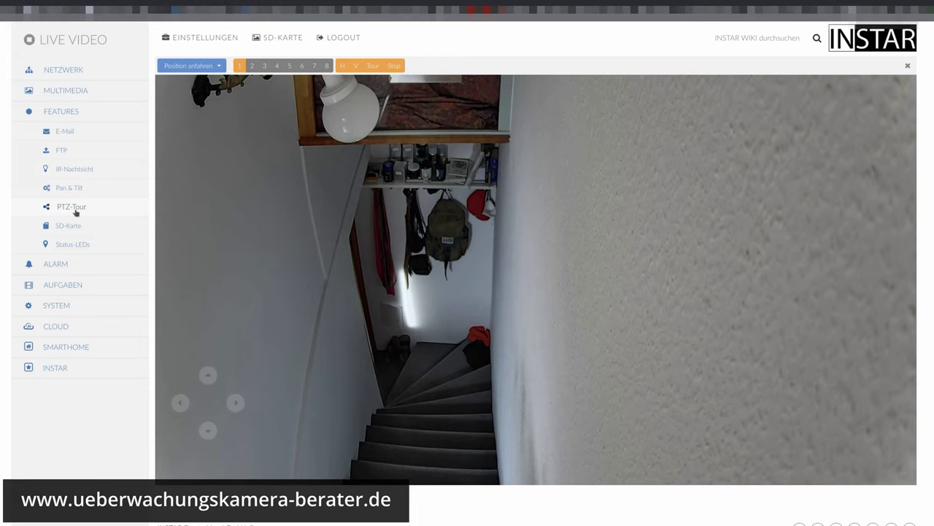
Step: Open the PTZ tour settings and check the number of tour repetitions
{"action": "left_click", "coordinate": [73, 208]}
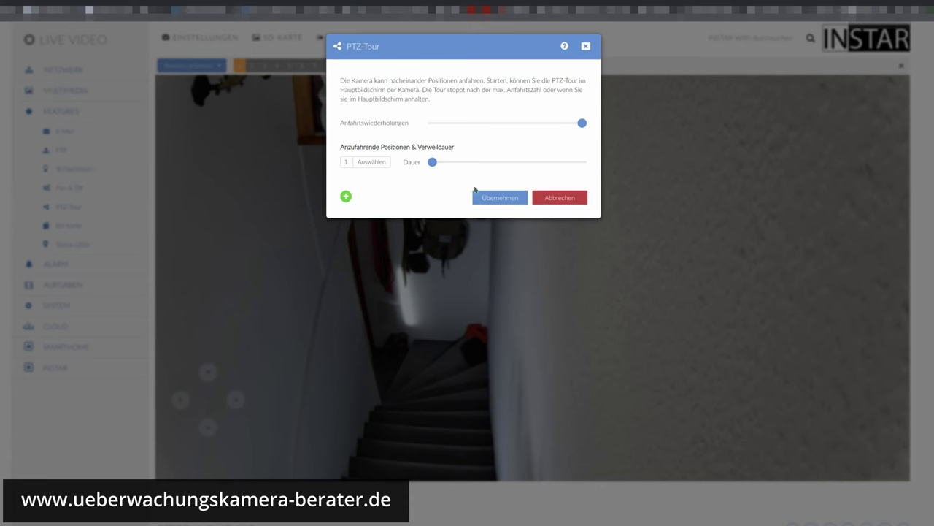
{"action": "mouse_move", "coordinate": [584, 125]}
{"action": "mouse_move", "coordinate": [583, 126]}
{"action": "left_mouse_down"}
{"action": "mouse_move", "coordinate": [443, 125]}
{"action": "mouse_move", "coordinate": [590, 127]}
{"action": "left_mouse_up"}
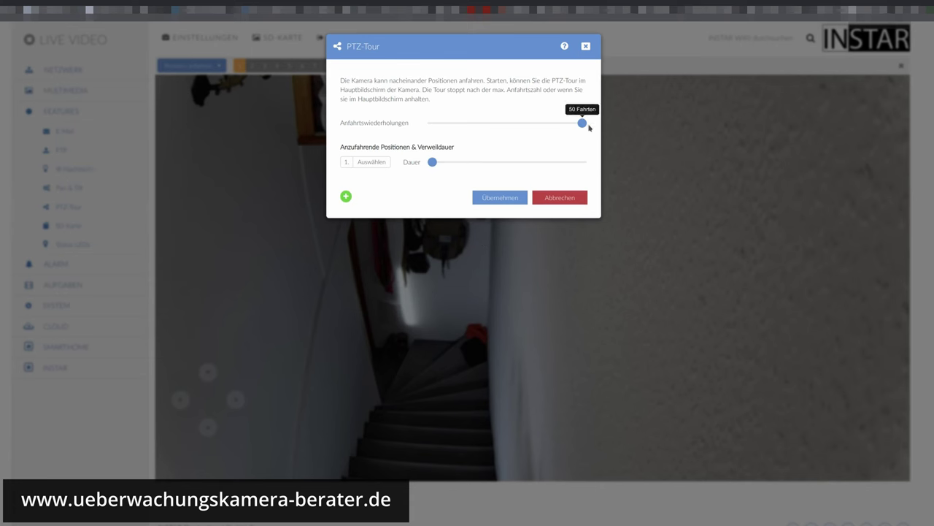
Step: Choose Position 1 as the tour's first stop, lengthen its dwell time, and add a second stop without choosing a position
{"action": "left_click", "coordinate": [375, 163]}
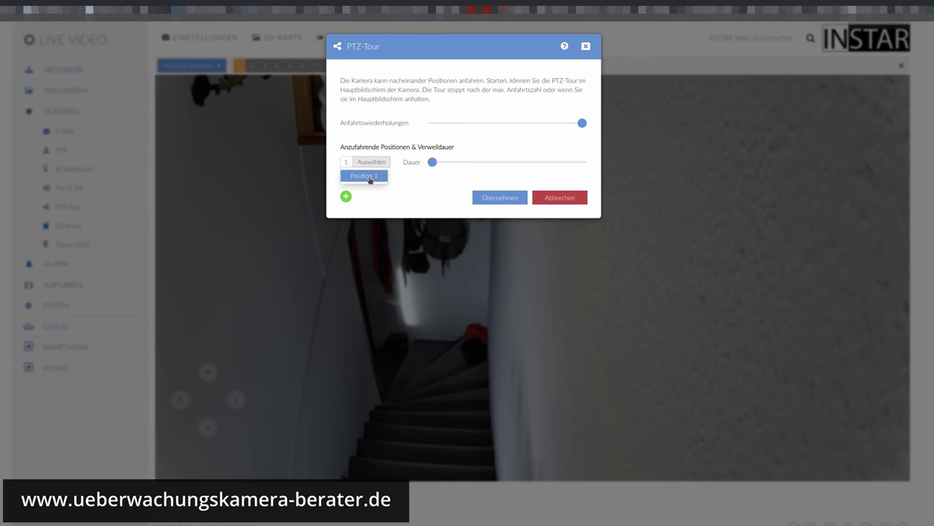
{"action": "left_click", "coordinate": [370, 178]}
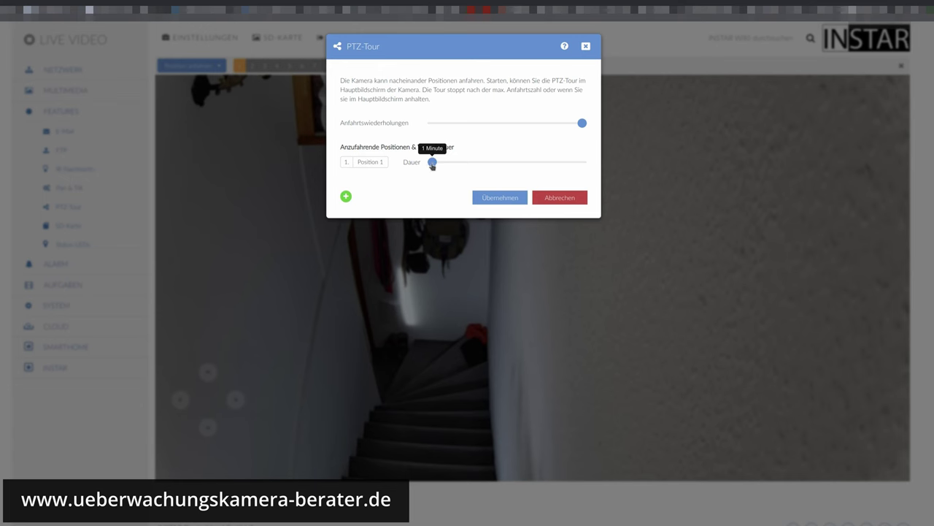
{"action": "left_click_drag", "start_coordinate": [432, 162], "coordinate": [452, 162]}
{"action": "left_click", "coordinate": [346, 196]}
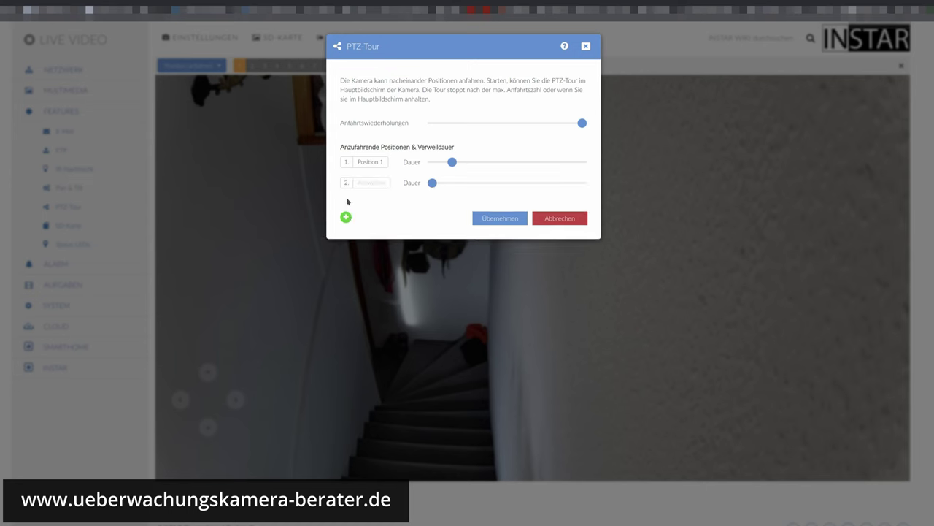
{"action": "left_click", "coordinate": [366, 183]}
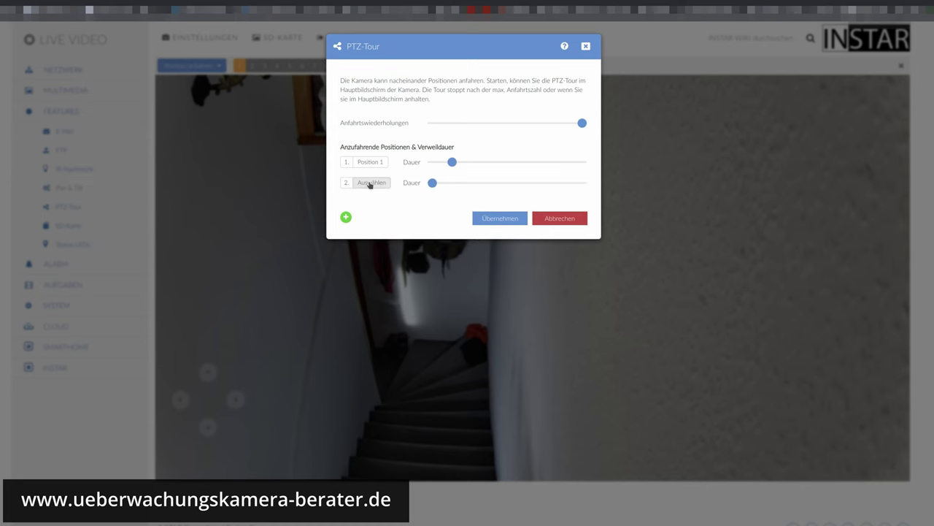
{"action": "left_click", "coordinate": [418, 212]}
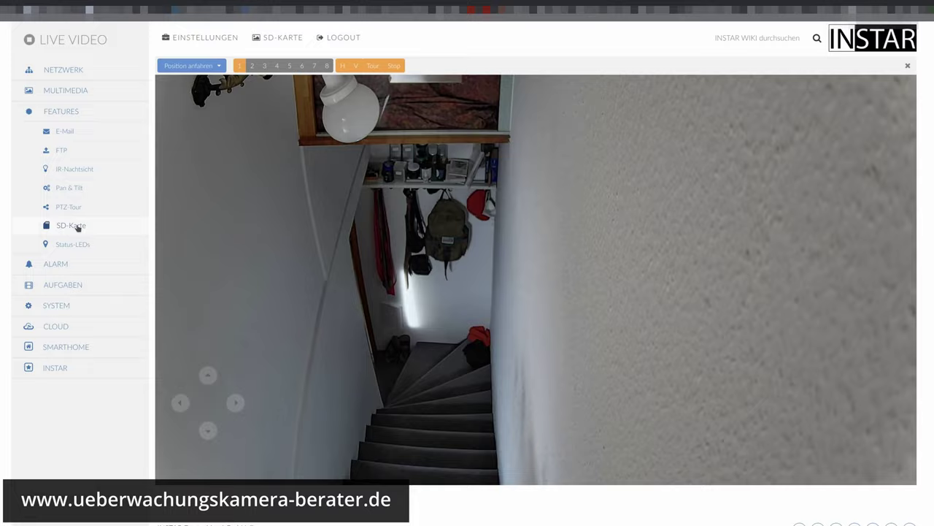
Step: Review the SD card retention options and the status LED settings, and close both without changes
{"action": "left_click", "coordinate": [69, 226]}
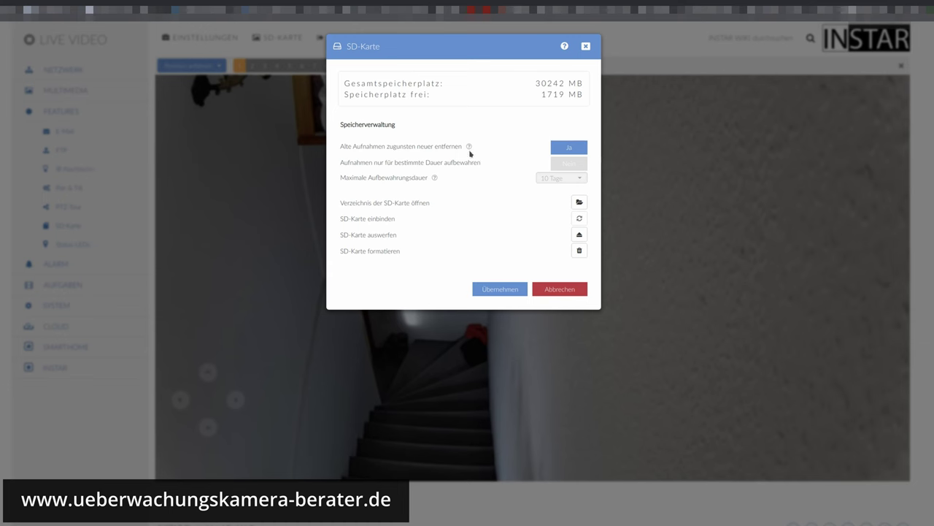
{"action": "left_click", "coordinate": [564, 168]}
{"action": "left_click", "coordinate": [568, 179]}
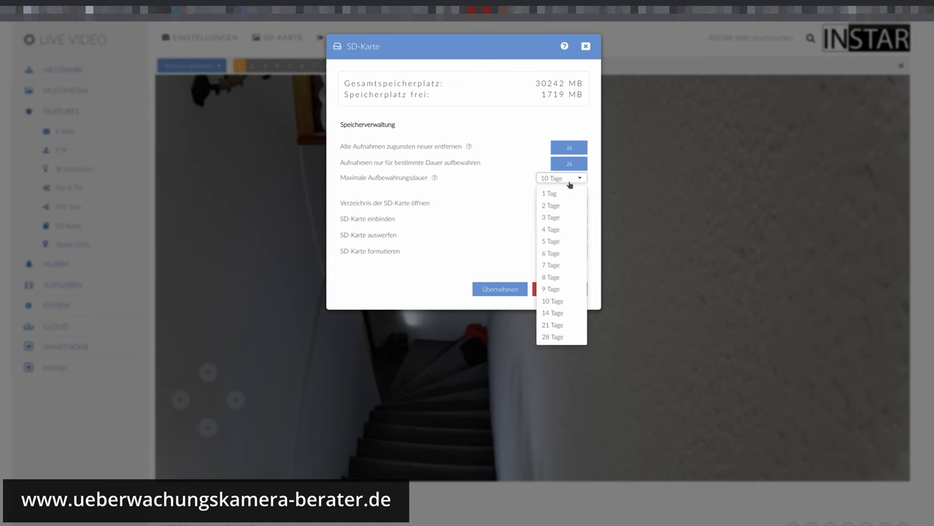
{"action": "left_click", "coordinate": [563, 165]}
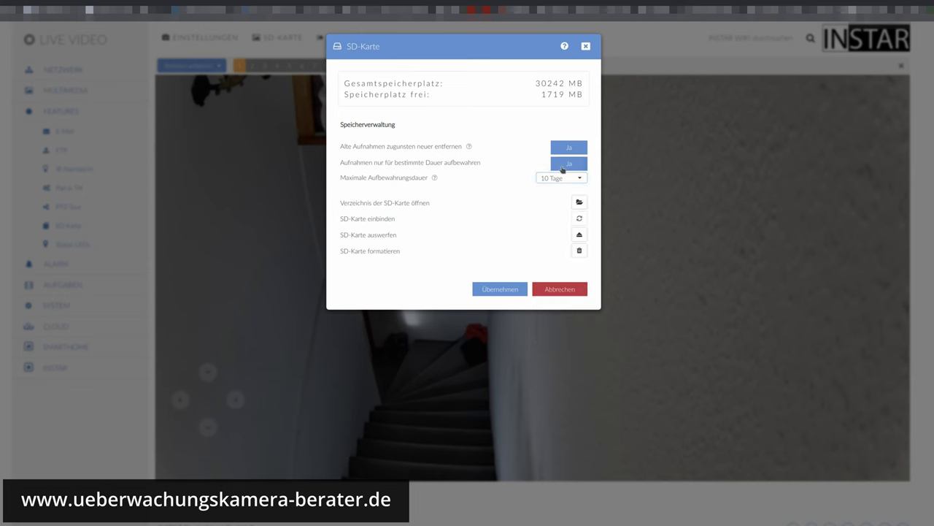
{"action": "left_click", "coordinate": [564, 166]}
{"action": "left_click", "coordinate": [555, 292]}
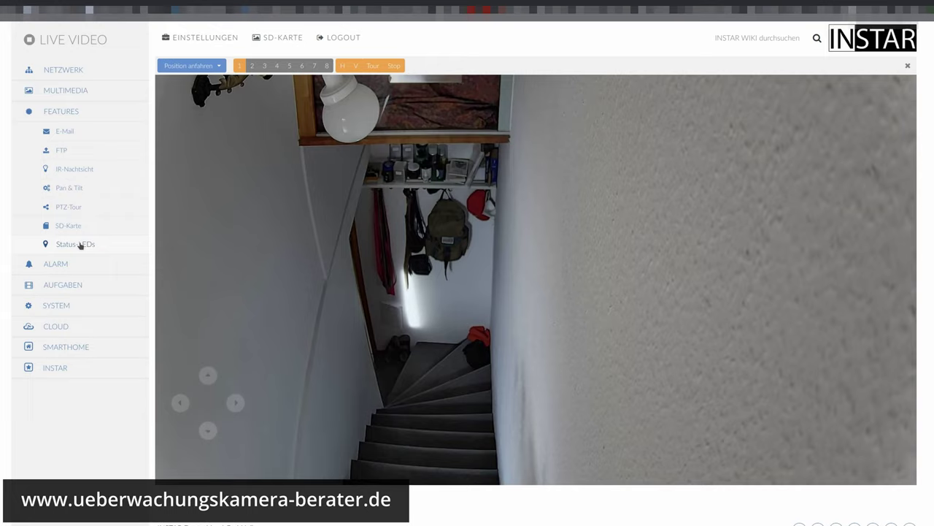
{"action": "left_click", "coordinate": [80, 246]}
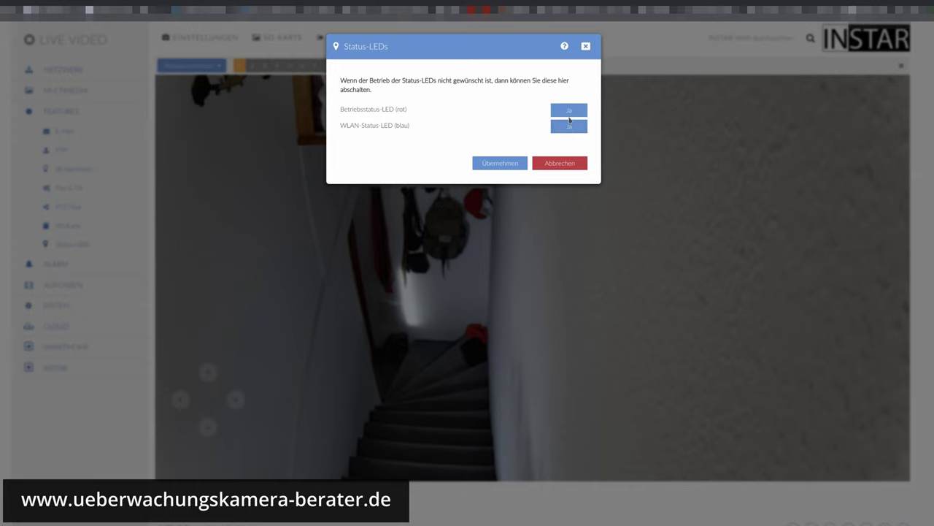
{"action": "left_click", "coordinate": [586, 46]}
Step: Open the alarm triggers, try out the alarm input and noise detection, and require persons for object detection
{"action": "left_click", "coordinate": [79, 264]}
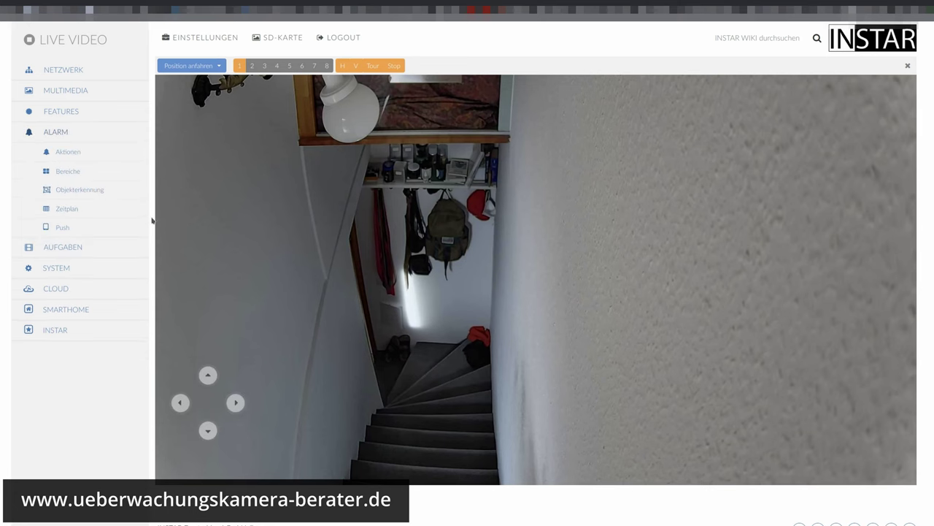
{"action": "left_click", "coordinate": [76, 152]}
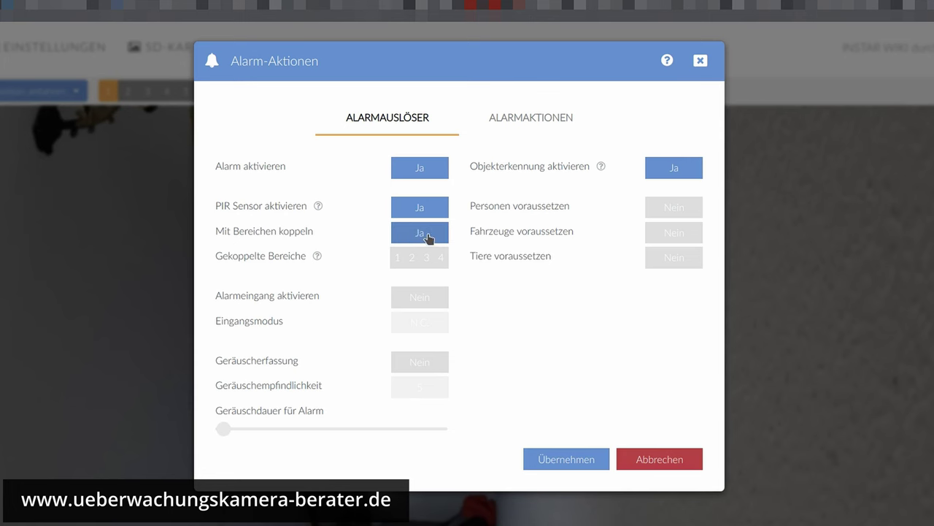
{"action": "left_click", "coordinate": [420, 299]}
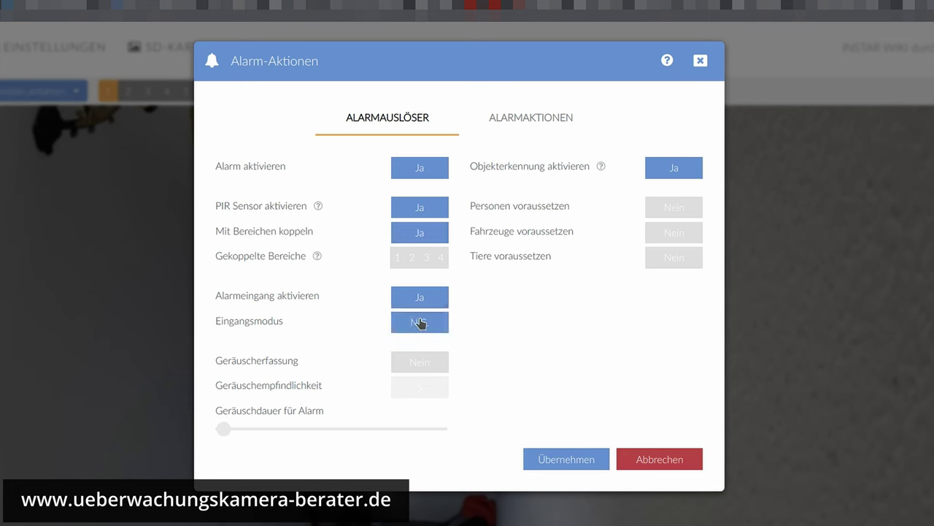
{"action": "left_click", "coordinate": [419, 304]}
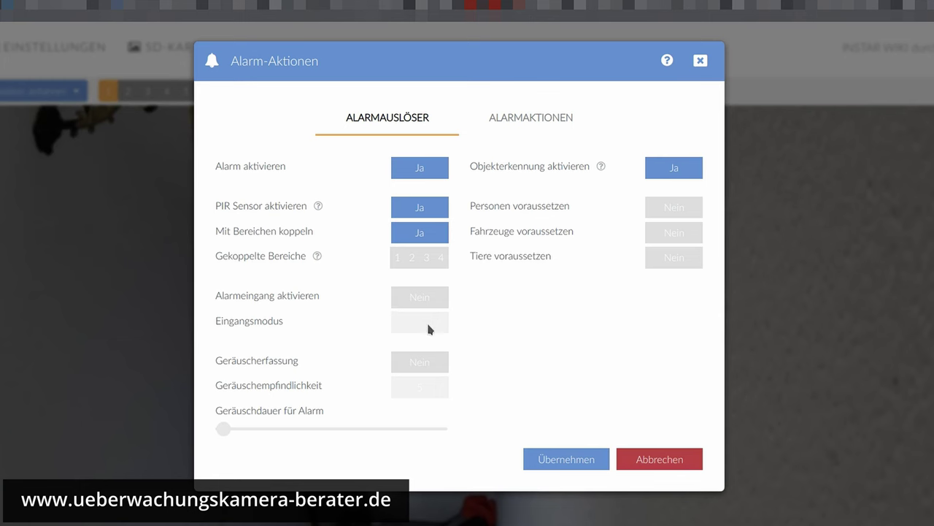
{"action": "left_click", "coordinate": [419, 362]}
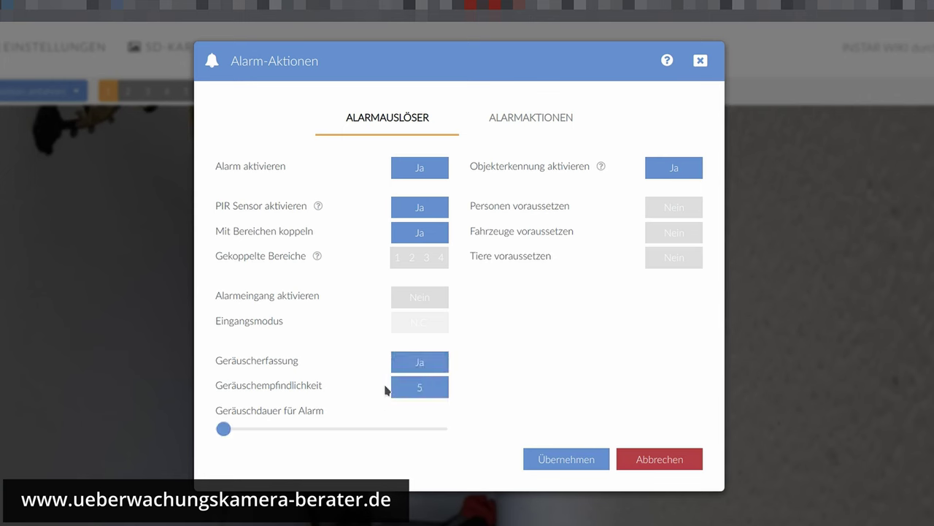
{"action": "left_click_drag", "start_coordinate": [223, 429], "coordinate": [160, 434]}
{"action": "left_click", "coordinate": [420, 362]}
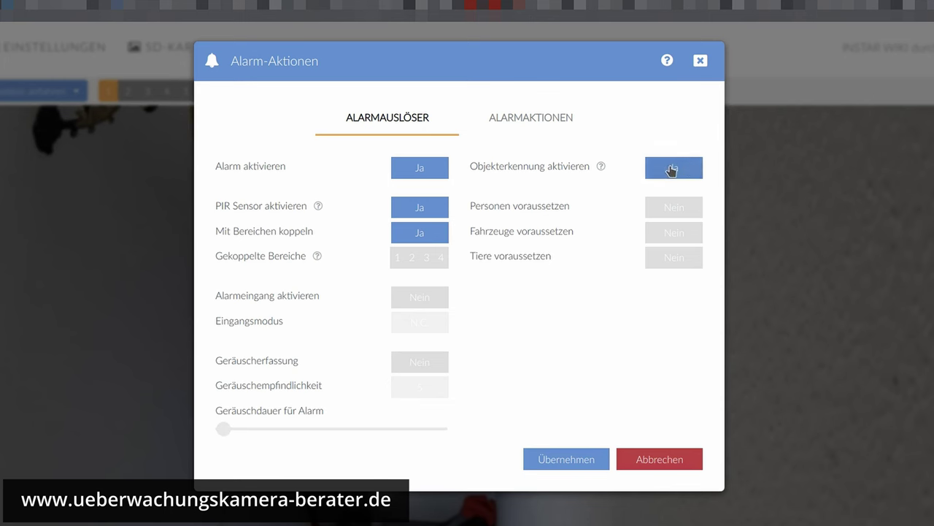
{"action": "left_click", "coordinate": [681, 212]}
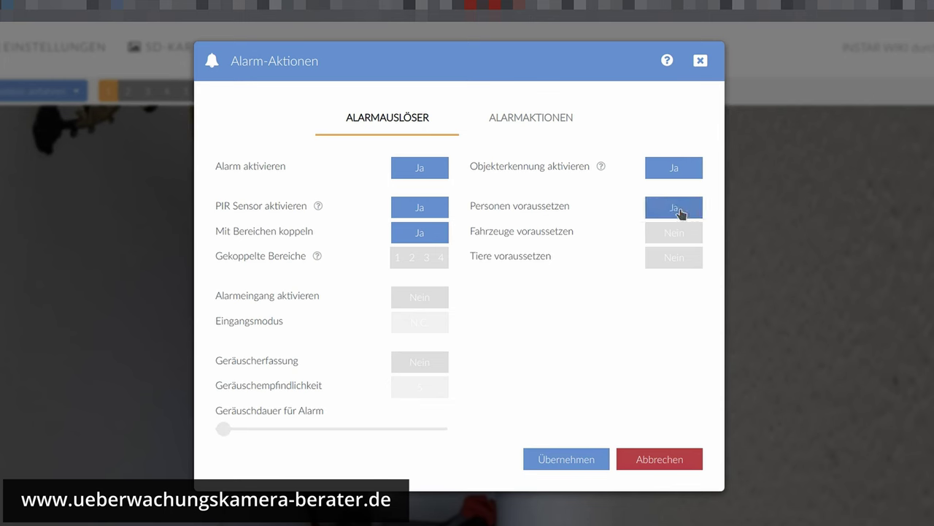
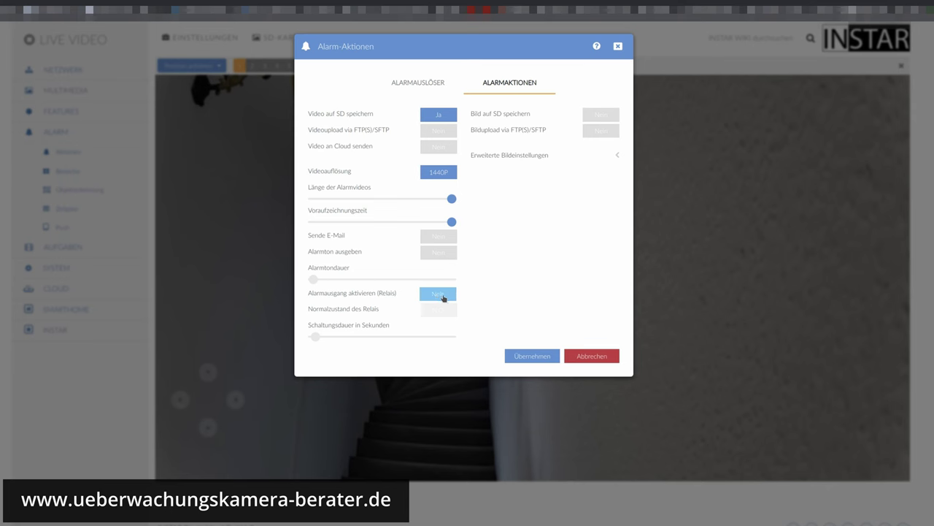
Step: Enable saving alarm images to SD and uploading them via FTP, review the relay and advanced image options, and apply the settings
{"action": "left_click", "coordinate": [442, 297]}
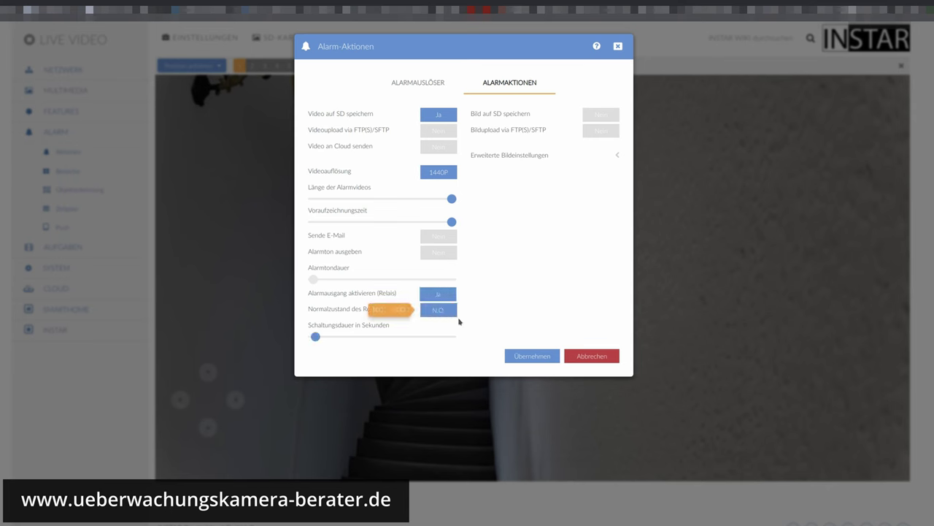
{"action": "left_click", "coordinate": [611, 117]}
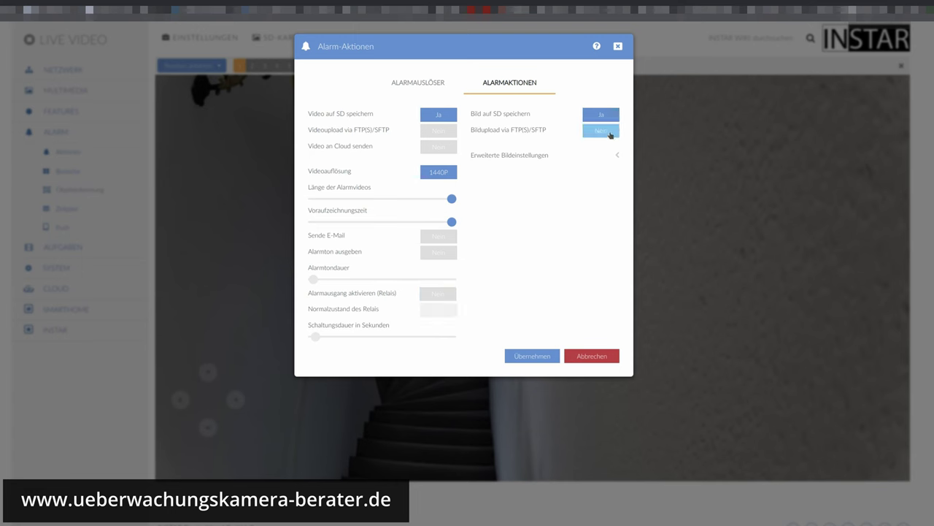
{"action": "left_click", "coordinate": [605, 132]}
{"action": "left_click", "coordinate": [616, 156]}
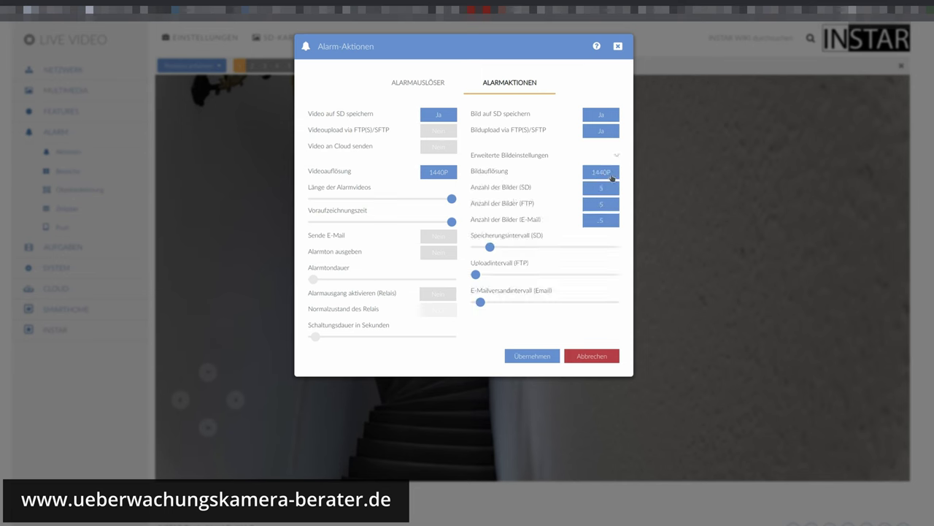
{"action": "mouse_move", "coordinate": [490, 271]}
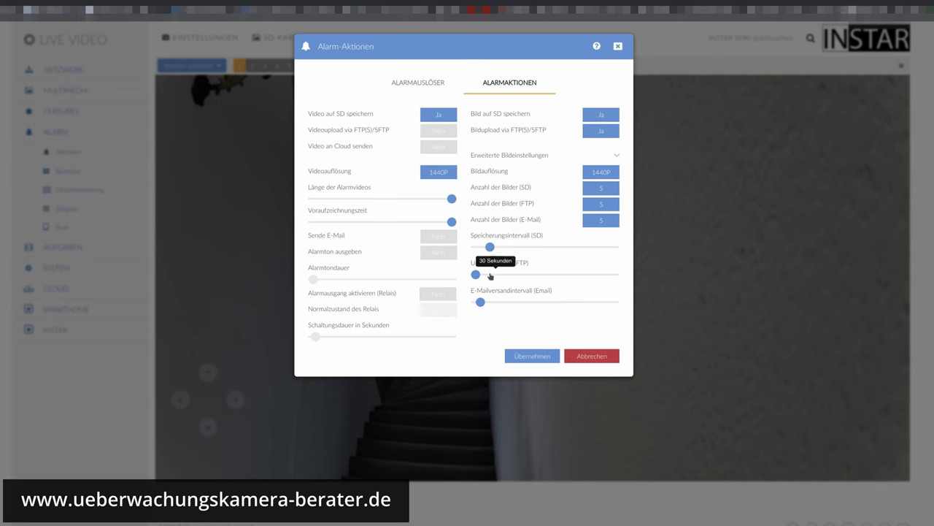
{"action": "mouse_move", "coordinate": [482, 303]}
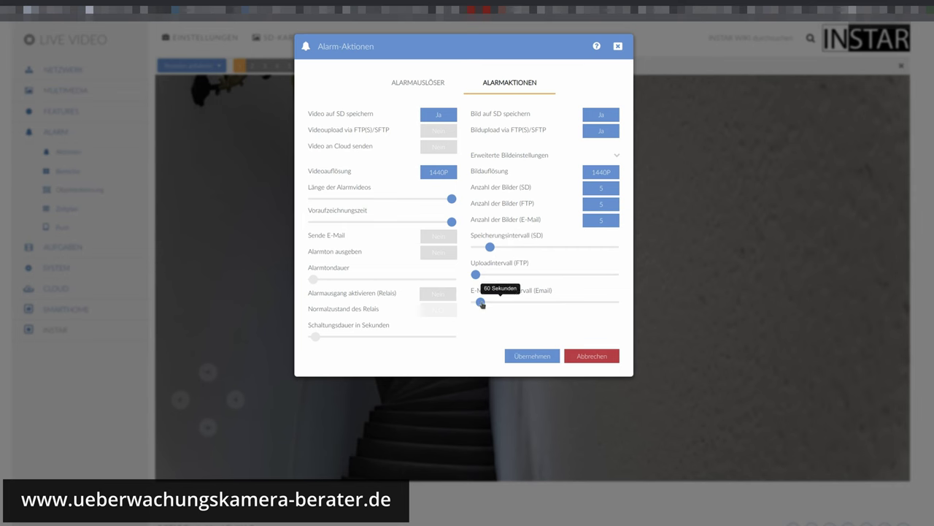
{"action": "left_click", "coordinate": [533, 355]}
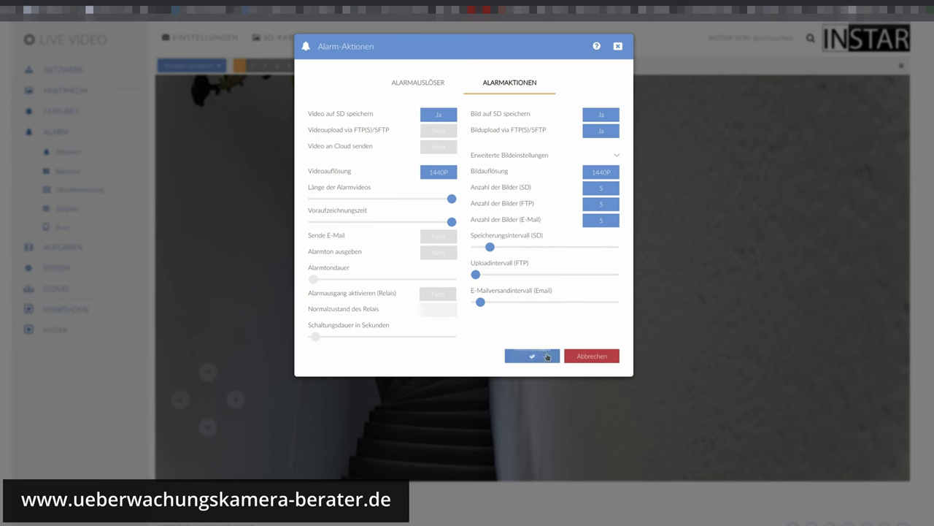
{"action": "left_click", "coordinate": [618, 47]}
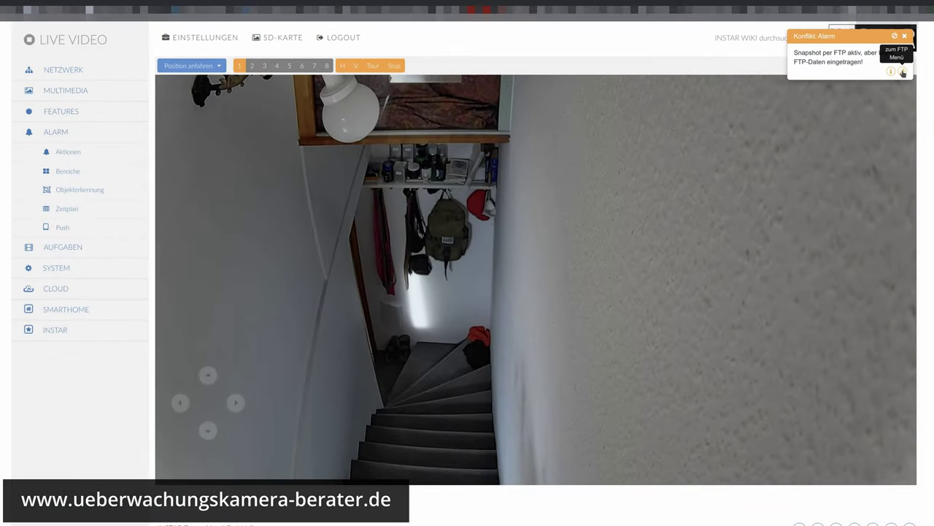
Step: Open the alarm areas, lower the sensitivity of area 1 (red), and deactivate areas 2, 3 and 4
{"action": "left_click", "coordinate": [80, 172]}
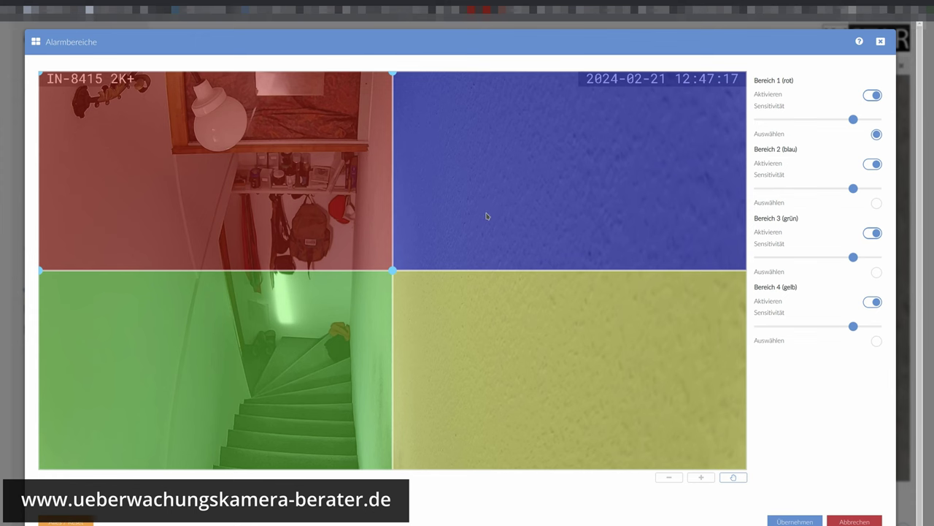
{"action": "mouse_move", "coordinate": [392, 270]}
{"action": "left_mouse_down"}
{"action": "mouse_move", "coordinate": [261, 194]}
{"action": "mouse_move", "coordinate": [392, 270]}
{"action": "left_mouse_up"}
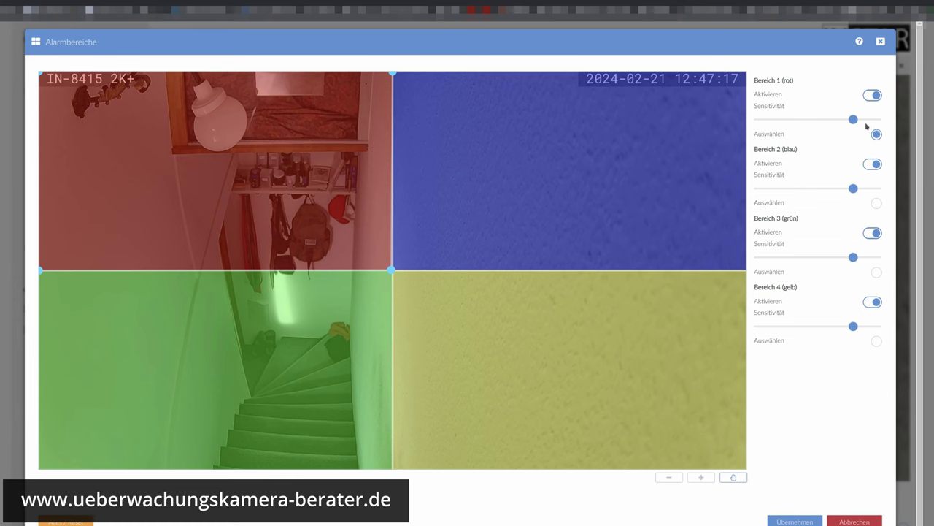
{"action": "mouse_move", "coordinate": [854, 120]}
{"action": "left_mouse_down"}
{"action": "mouse_move", "coordinate": [805, 121]}
{"action": "mouse_move", "coordinate": [836, 121]}
{"action": "left_mouse_up"}
{"action": "left_click", "coordinate": [872, 164]}
{"action": "left_click", "coordinate": [873, 233]}
{"action": "left_click", "coordinate": [872, 302]}
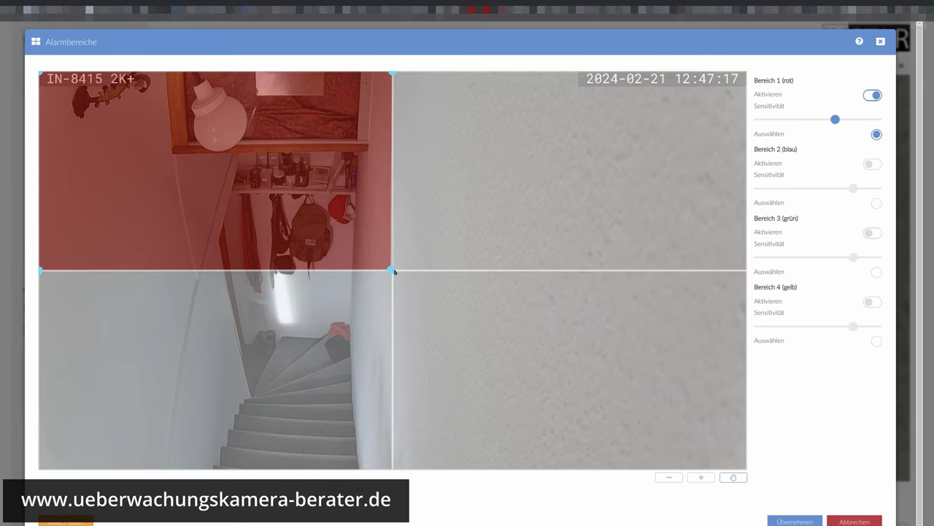
{"action": "left_click_drag", "start_coordinate": [394, 270], "coordinate": [395, 273]}
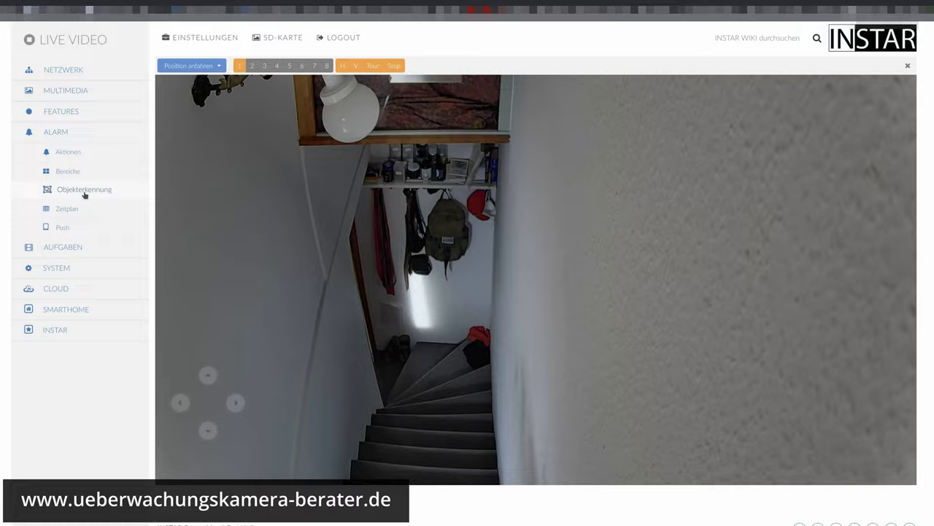
Step: Open the object detection settings and slightly raise the match threshold for persons
{"action": "left_click", "coordinate": [83, 192]}
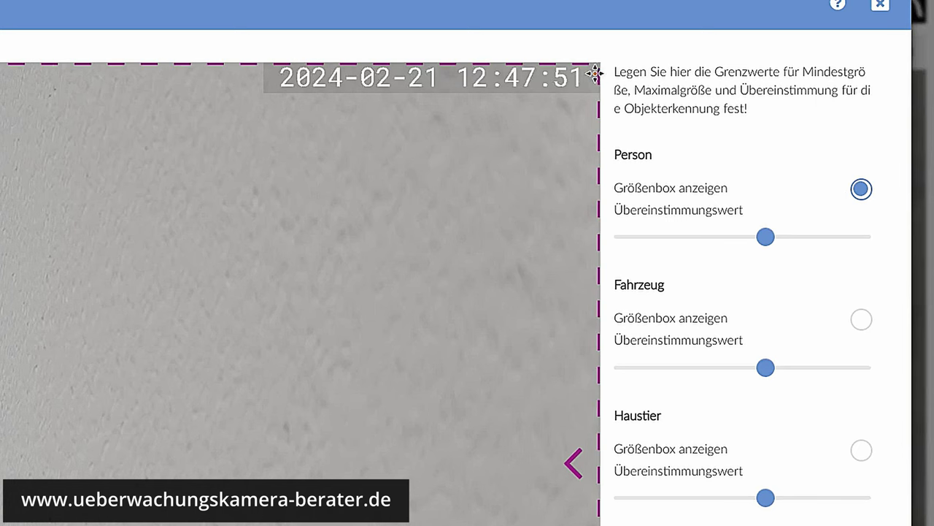
{"action": "mouse_move", "coordinate": [765, 238]}
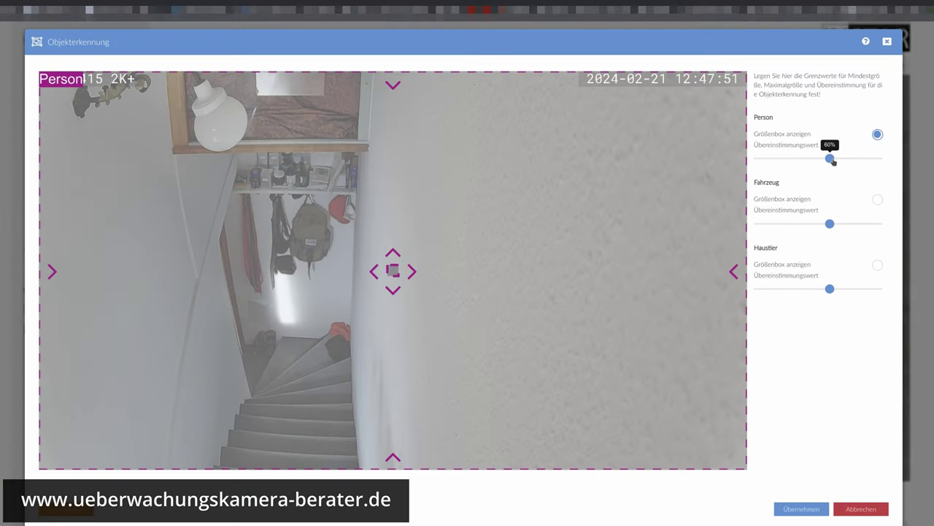
{"action": "mouse_move", "coordinate": [833, 161]}
{"action": "left_mouse_down"}
{"action": "mouse_move", "coordinate": [772, 157]}
{"action": "mouse_move", "coordinate": [833, 158]}
{"action": "left_mouse_up"}
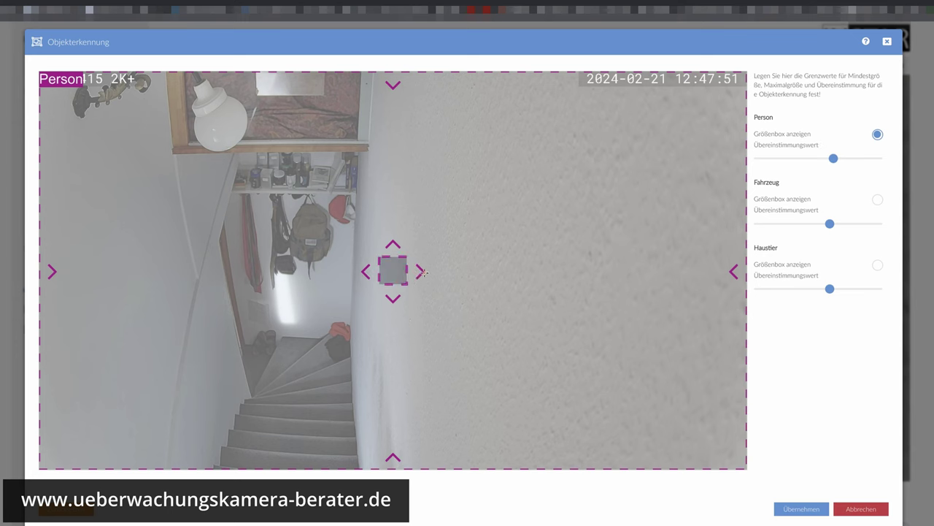
Step: Shrink the person's maximum size box and place it with the minimum size box over the stairway
{"action": "left_click_drag", "start_coordinate": [393, 82], "coordinate": [393, 168]}
{"action": "left_click_drag", "start_coordinate": [420, 272], "coordinate": [311, 265]}
{"action": "left_click_drag", "start_coordinate": [429, 185], "coordinate": [312, 290]}
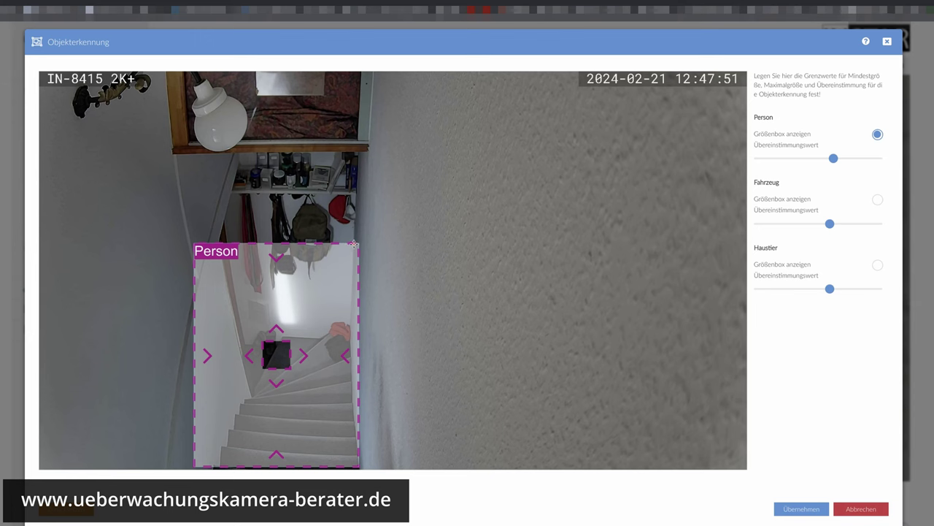
{"action": "left_click_drag", "start_coordinate": [322, 283], "coordinate": [330, 240]}
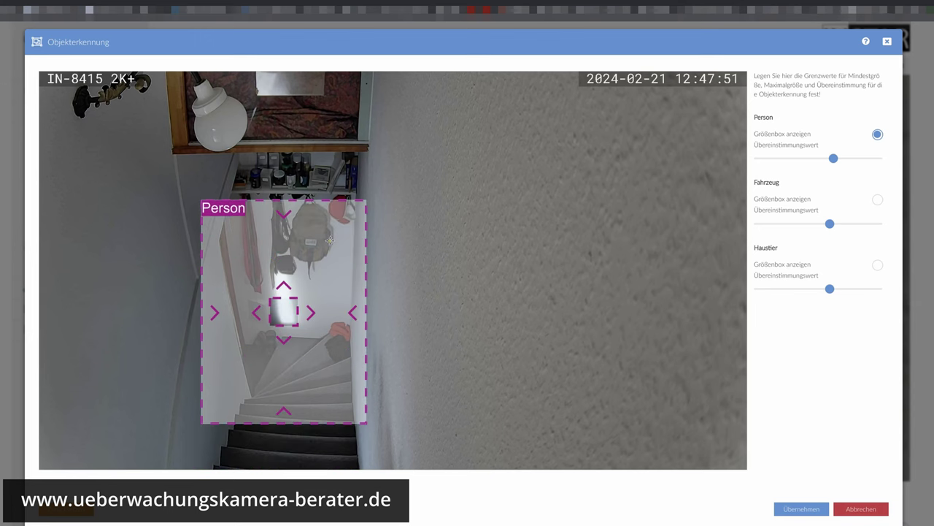
{"action": "left_click_drag", "start_coordinate": [283, 285], "coordinate": [285, 263]}
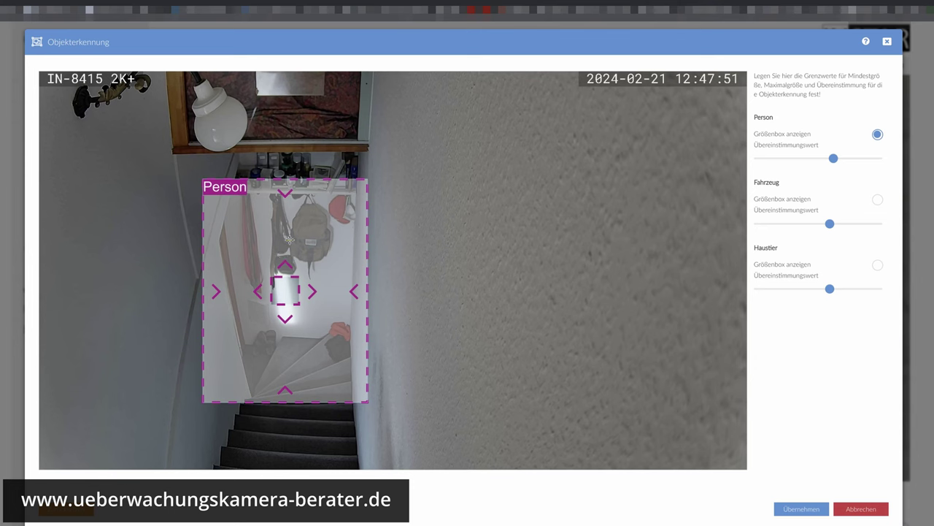
Step: Enlarge the person's minimum size box in height and width, and shrink the pet's maximum size box around its minimum box
{"action": "left_click_drag", "start_coordinate": [285, 320], "coordinate": [293, 365]}
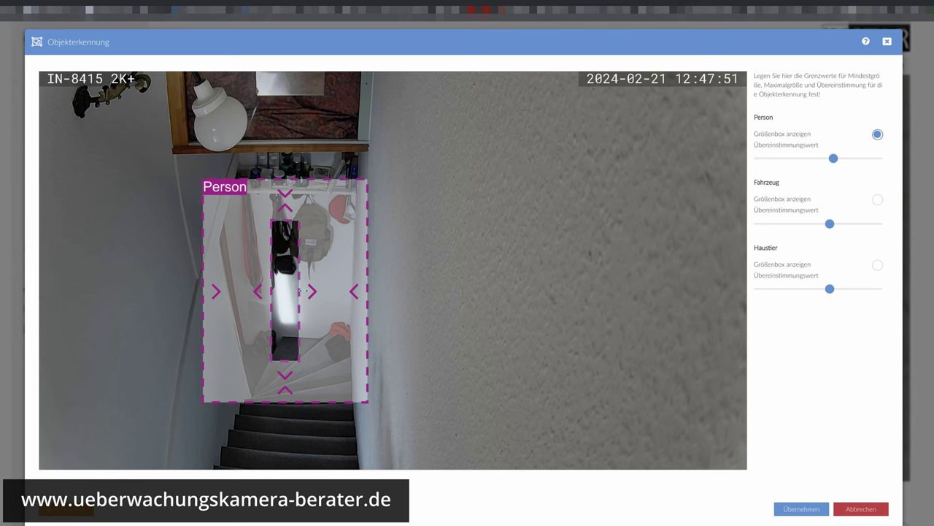
{"action": "left_click_drag", "start_coordinate": [302, 290], "coordinate": [329, 291]}
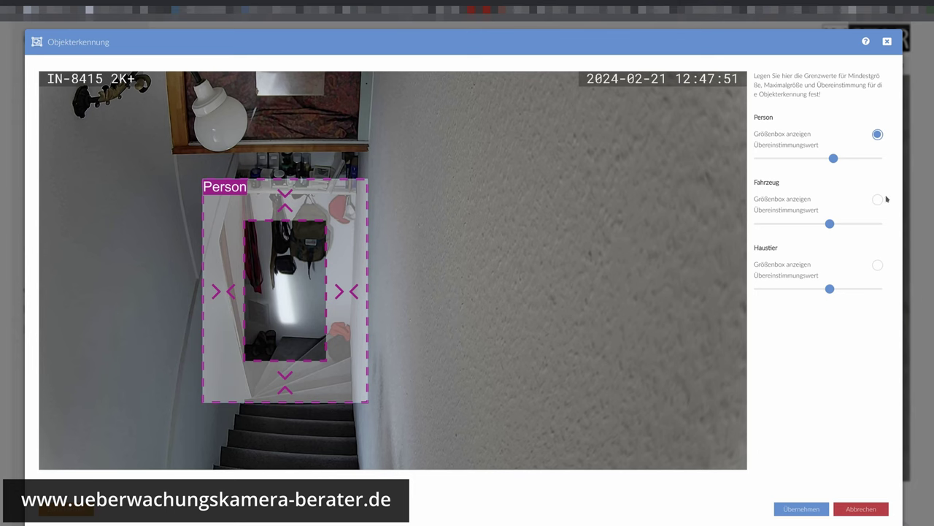
{"action": "left_click", "coordinate": [877, 265]}
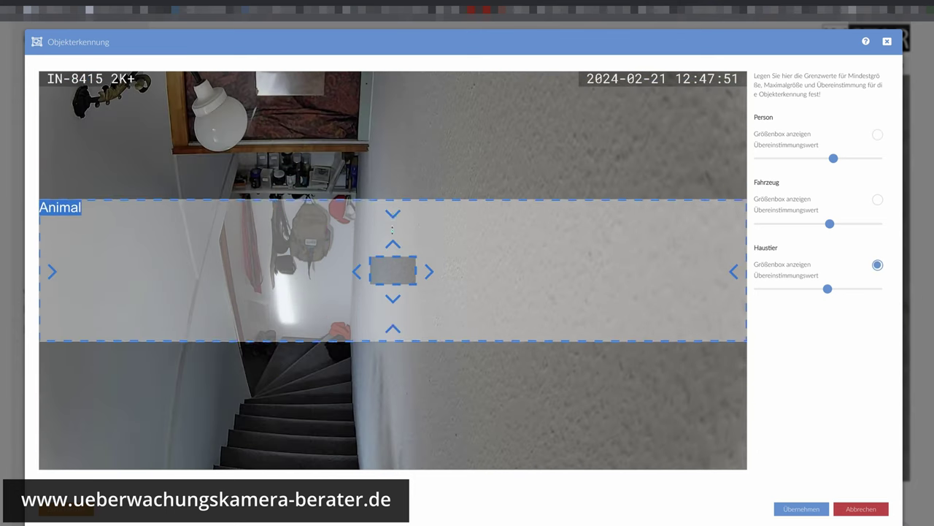
{"action": "left_click_drag", "start_coordinate": [738, 270], "coordinate": [441, 275]}
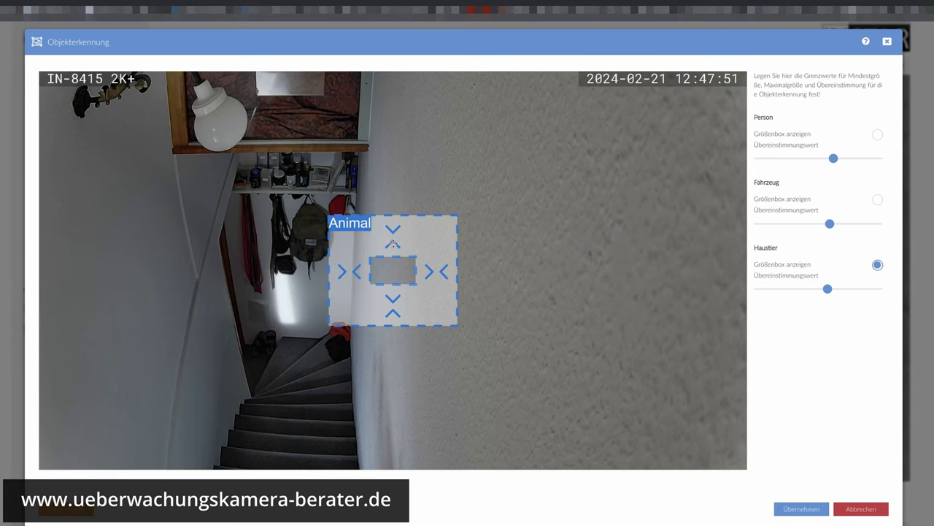
{"action": "left_click", "coordinate": [416, 239]}
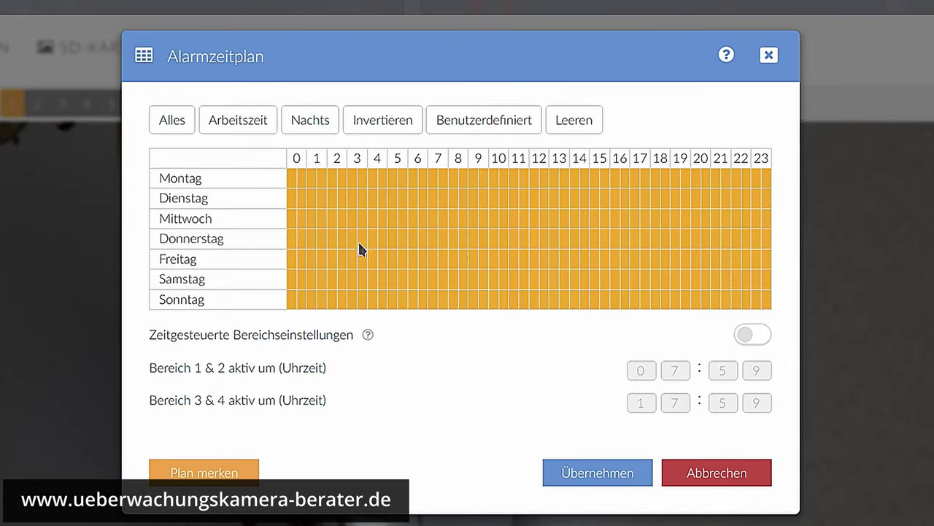
Step: Try the Arbeitszeit preset in the alarm schedule, restore Alles, and switch the time-controlled area settings
{"action": "left_click", "coordinate": [239, 125]}
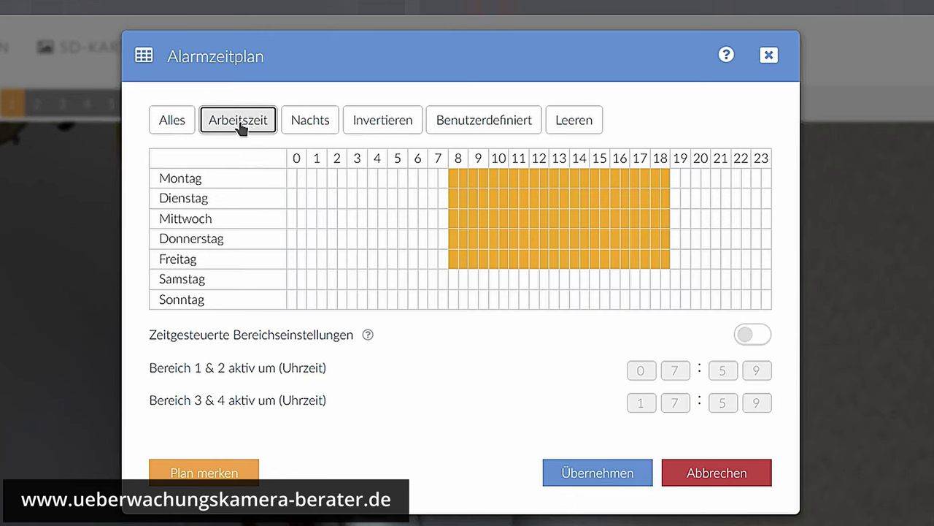
{"action": "left_click", "coordinate": [172, 125]}
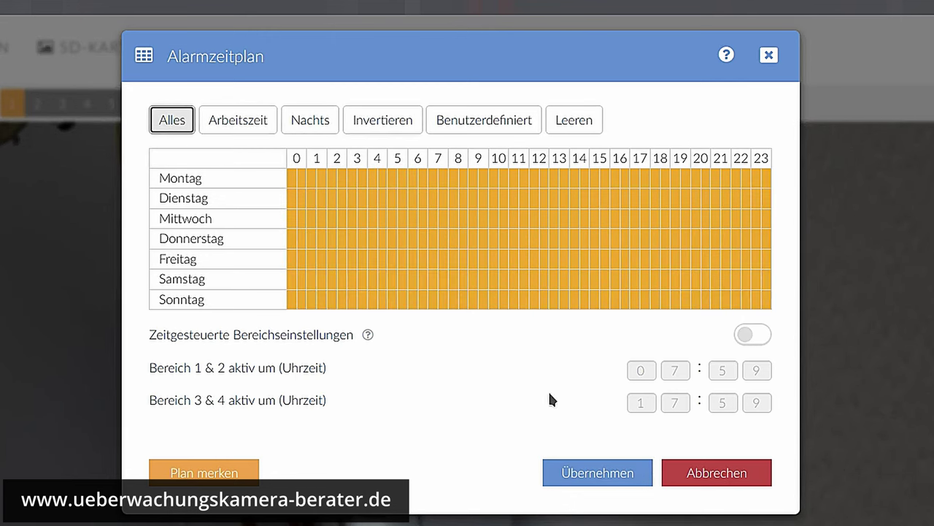
{"action": "left_click", "coordinate": [754, 337]}
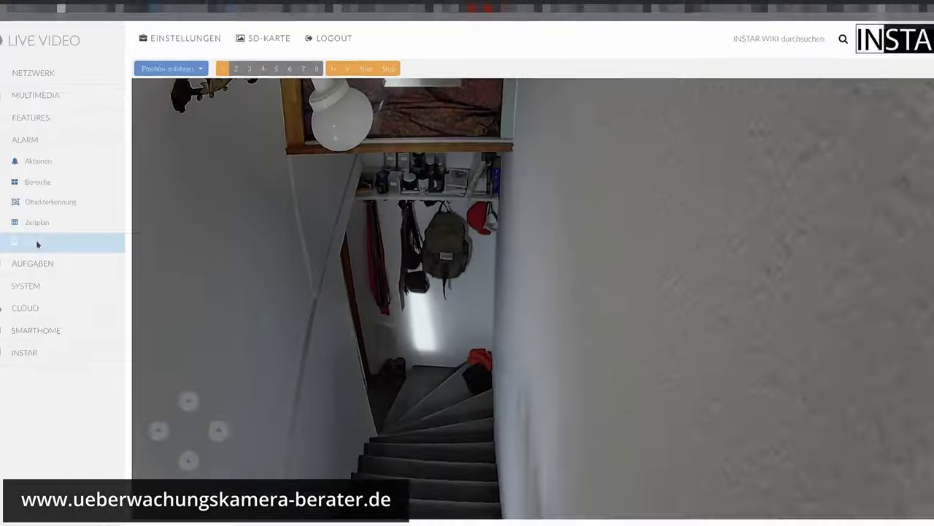
Step: Open the push notification settings and check the rest interval
{"action": "left_click", "coordinate": [36, 242]}
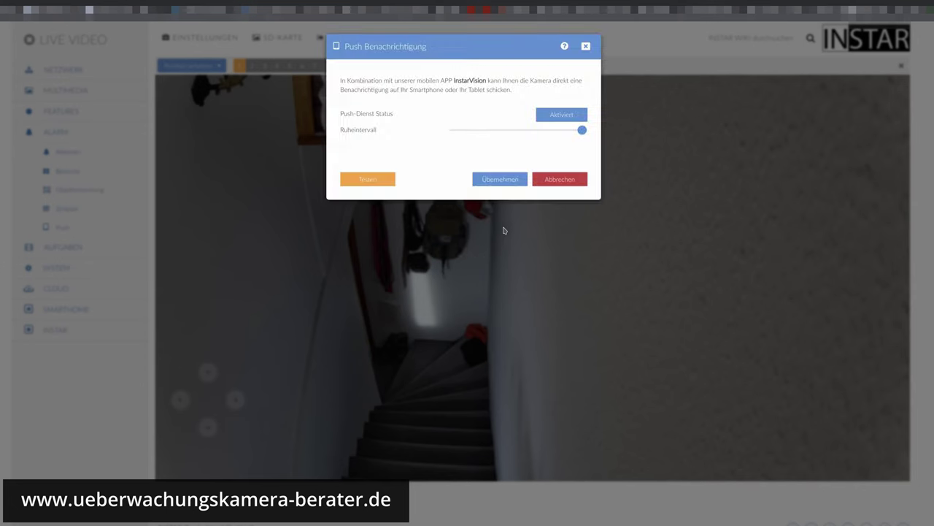
{"action": "mouse_move", "coordinate": [581, 130]}
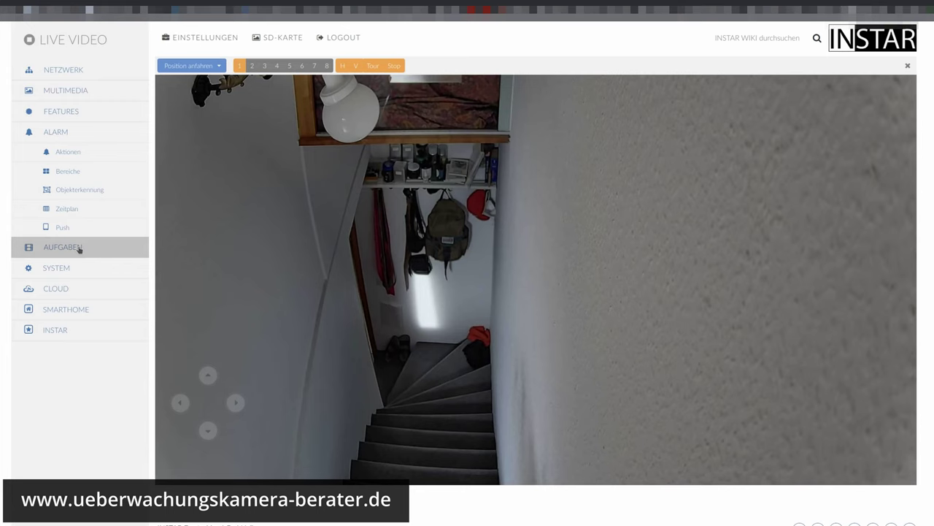
Step: Open the automatic photo series settings and enable the series on the SD card with an interval of 10 seconds
{"action": "left_click", "coordinate": [77, 247]}
{"action": "left_click", "coordinate": [74, 175]}
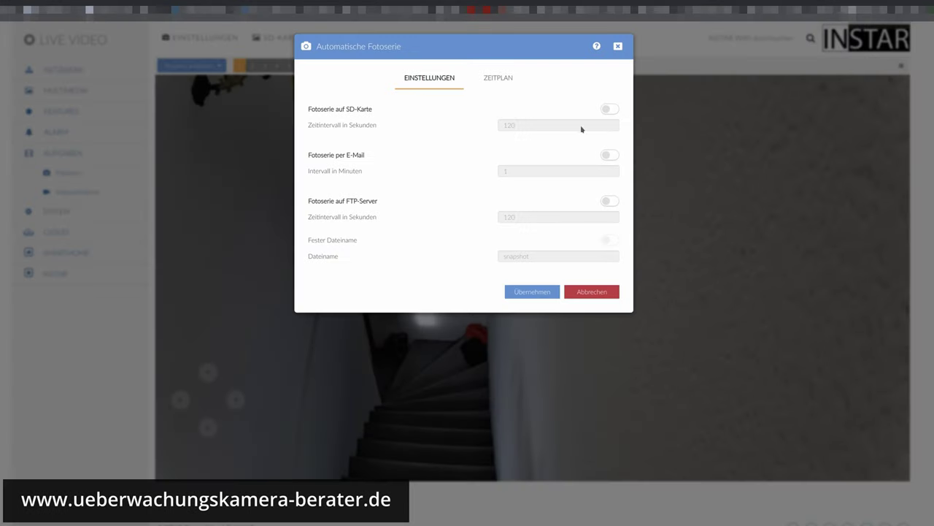
{"action": "left_click", "coordinate": [611, 109]}
{"action": "left_click", "coordinate": [528, 127]}
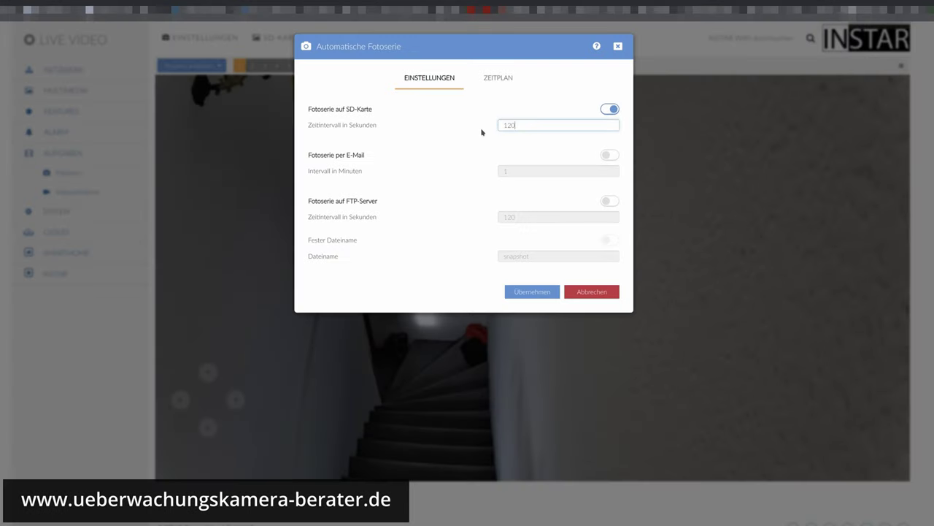
{"action": "left_click_drag", "start_coordinate": [528, 124], "coordinate": [492, 129]}
{"action": "type", "text": "10"}
{"action": "left_click", "coordinate": [443, 166]}
Step: Enable the photo series by e-mail and to the FTP server with a fixed file name, view its schedule, and discard the changes
{"action": "left_click", "coordinate": [608, 157]}
{"action": "left_click", "coordinate": [610, 200]}
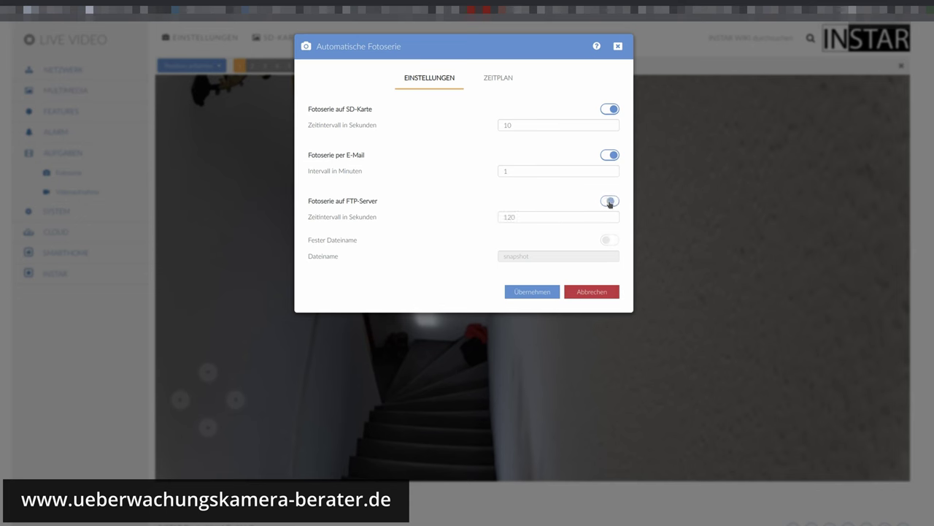
{"action": "left_click", "coordinate": [609, 240]}
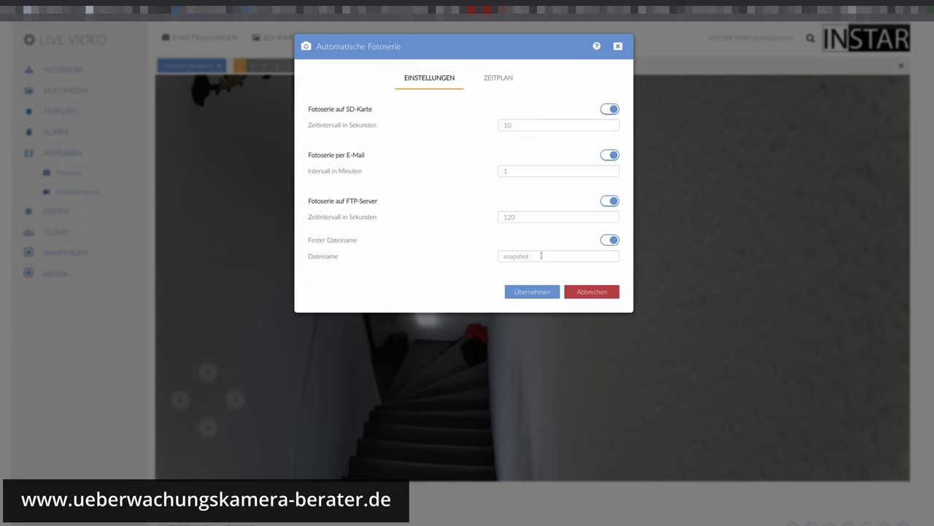
{"action": "left_click", "coordinate": [499, 83]}
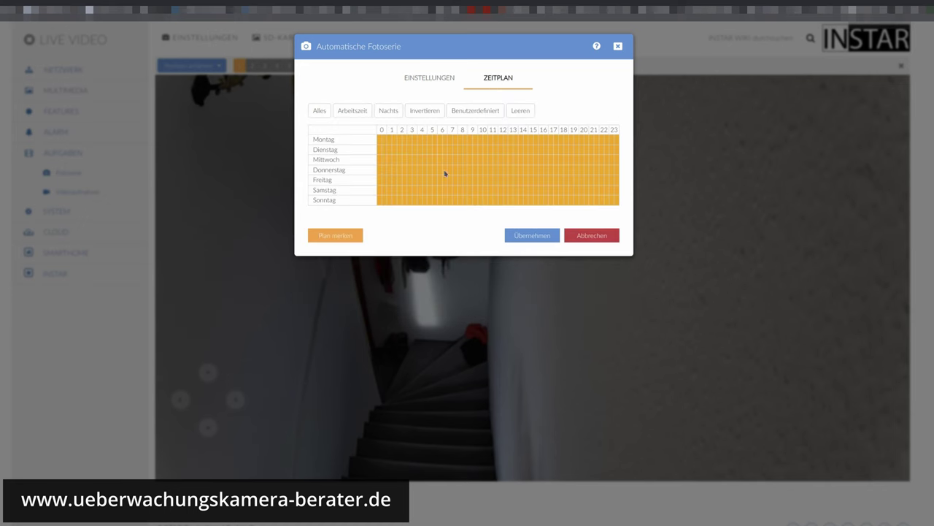
{"action": "left_click", "coordinate": [591, 235]}
Step: Open the scheduled video recording settings and review the resolution choices and the interval for starting a new file
{"action": "left_click", "coordinate": [76, 191]}
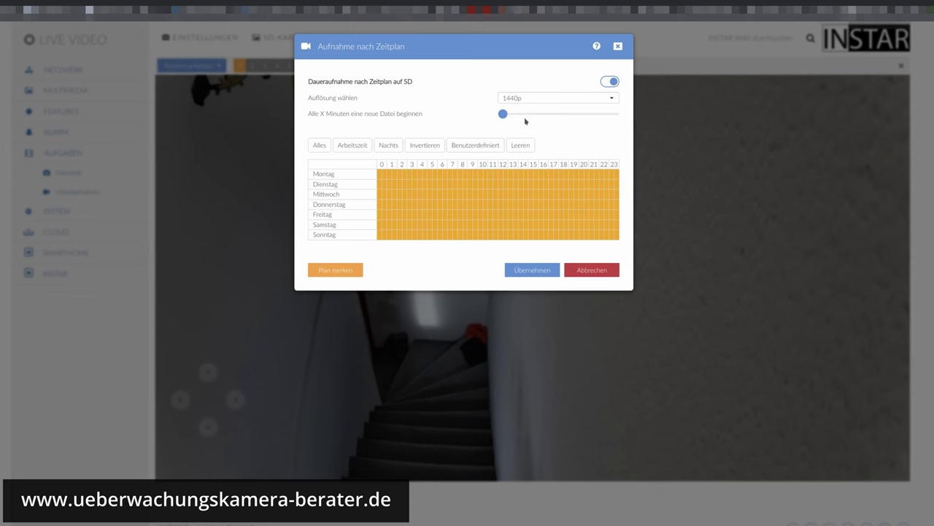
{"action": "left_click", "coordinate": [606, 102]}
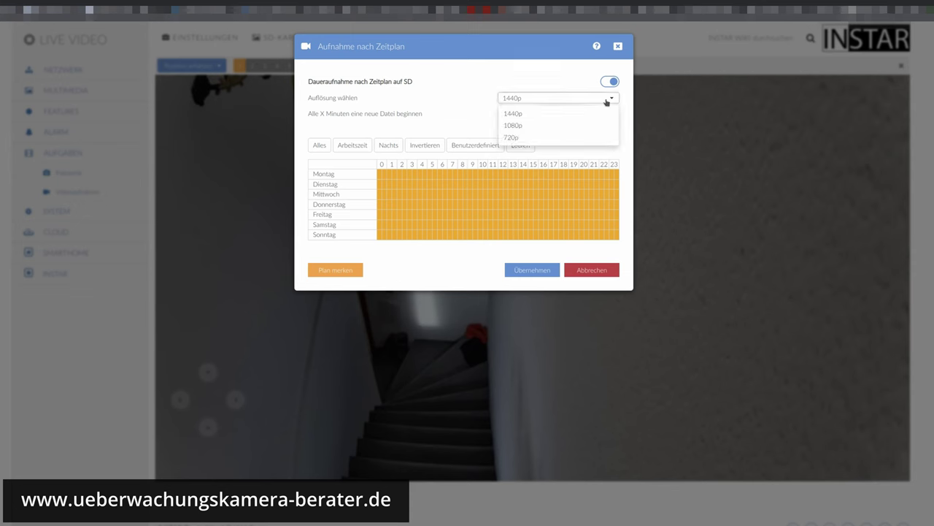
{"action": "left_click", "coordinate": [478, 71]}
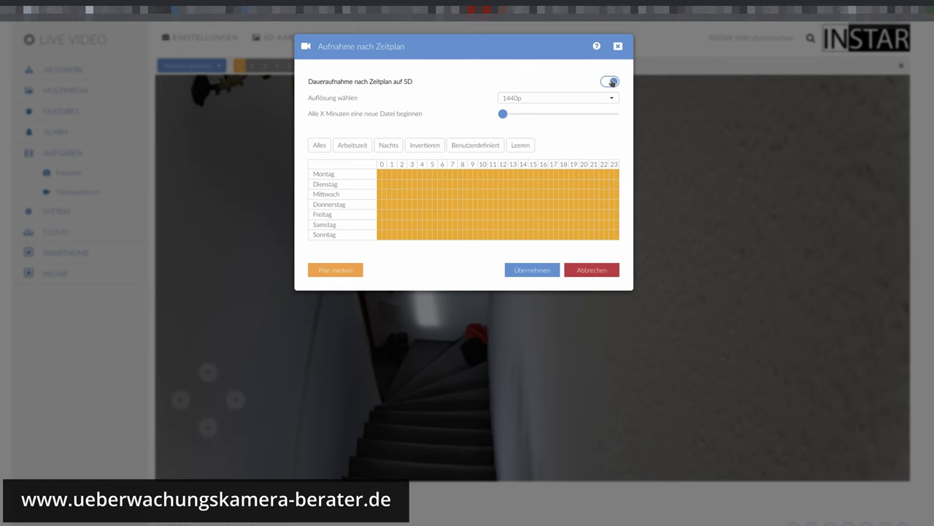
{"action": "mouse_move", "coordinate": [504, 116]}
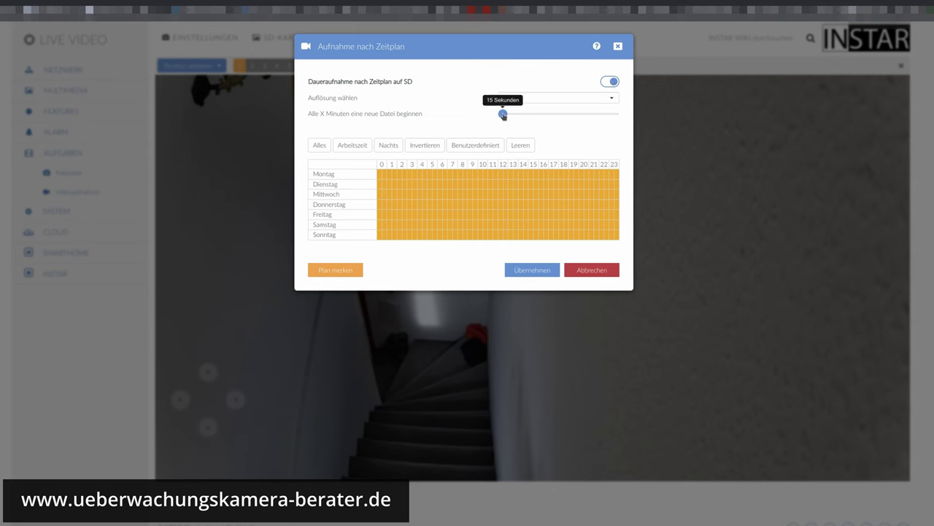
{"action": "mouse_move", "coordinate": [504, 116]}
{"action": "left_mouse_down"}
{"action": "mouse_move", "coordinate": [625, 117]}
{"action": "mouse_move", "coordinate": [503, 116]}
{"action": "left_mouse_up"}
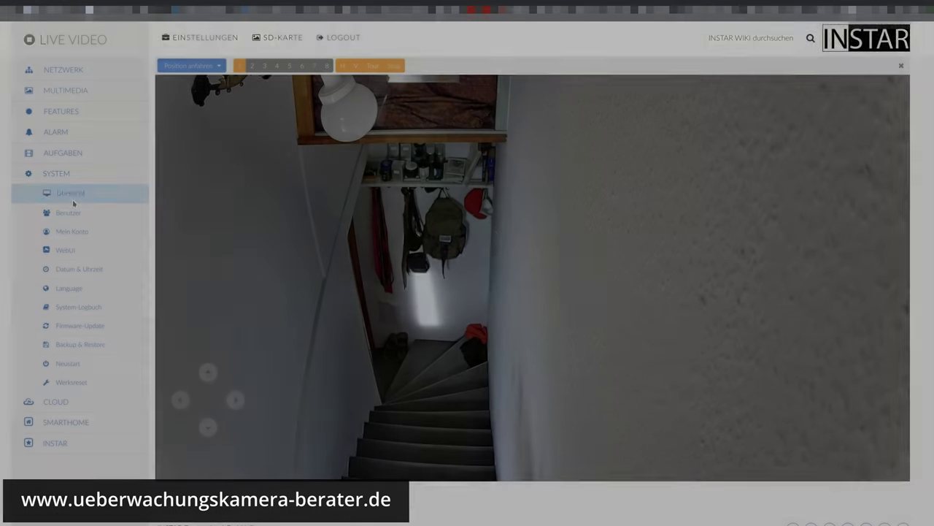
Step: Examine the camera's system overview, including its information, network and downloads sections, and close it
{"action": "left_click", "coordinate": [73, 201]}
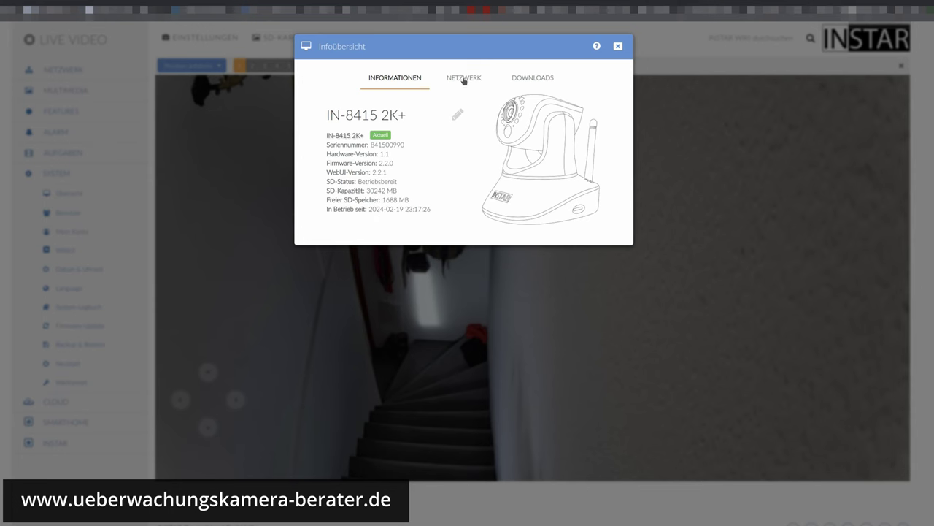
{"action": "left_click", "coordinate": [462, 80]}
{"action": "left_click", "coordinate": [537, 83]}
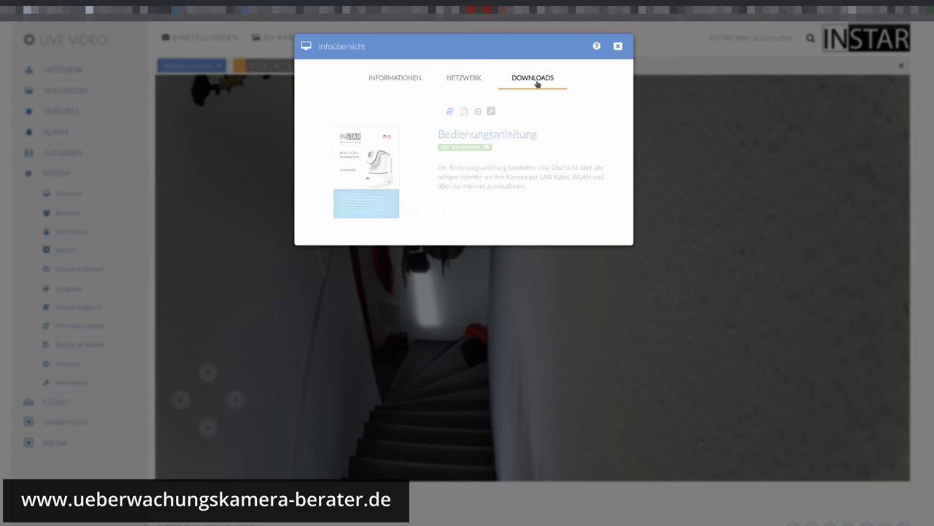
{"action": "left_click", "coordinate": [618, 46]}
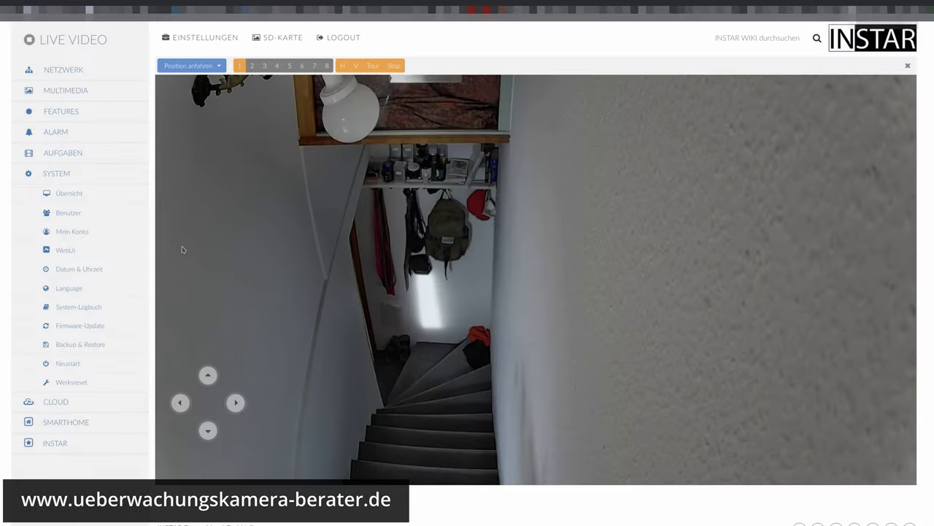
Step: Review the operator entry's user level options and the help in user management, and close the own account settings
{"action": "left_click", "coordinate": [66, 212]}
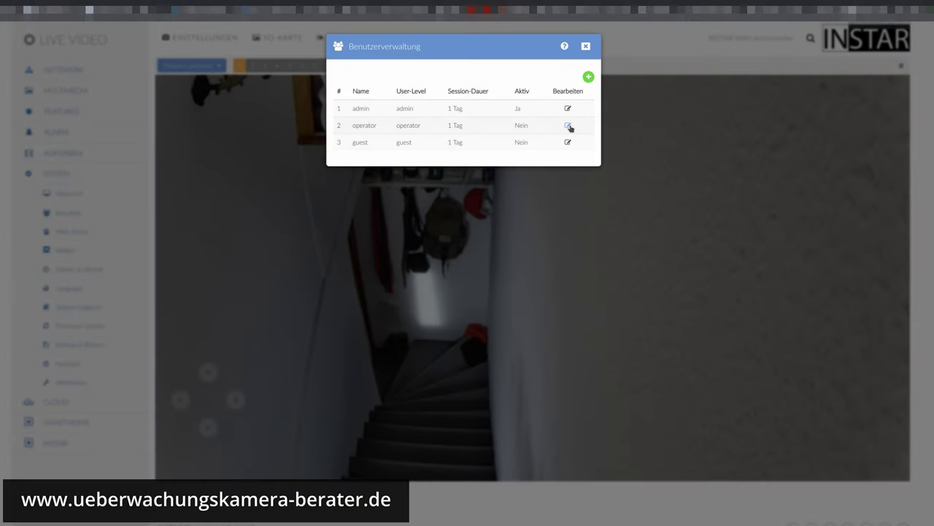
{"action": "left_click", "coordinate": [568, 127]}
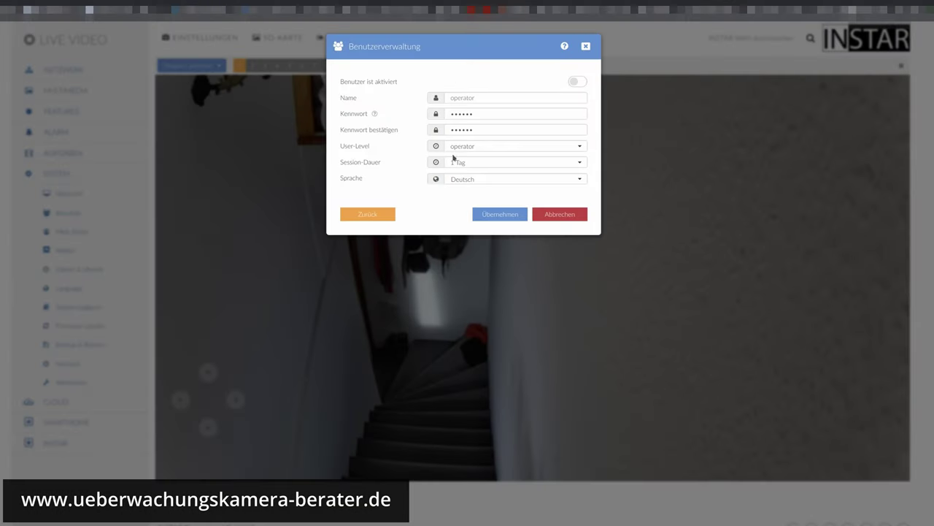
{"action": "left_click", "coordinate": [558, 150]}
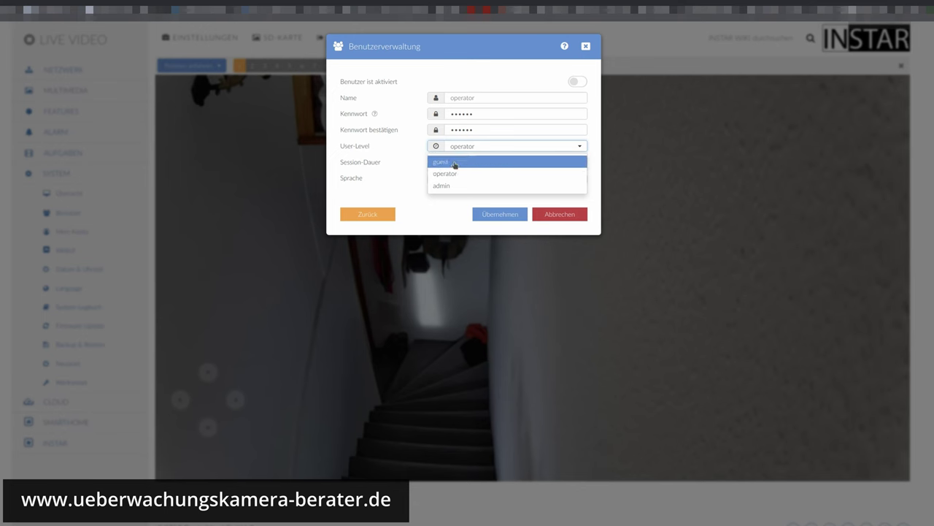
{"action": "left_click", "coordinate": [429, 214]}
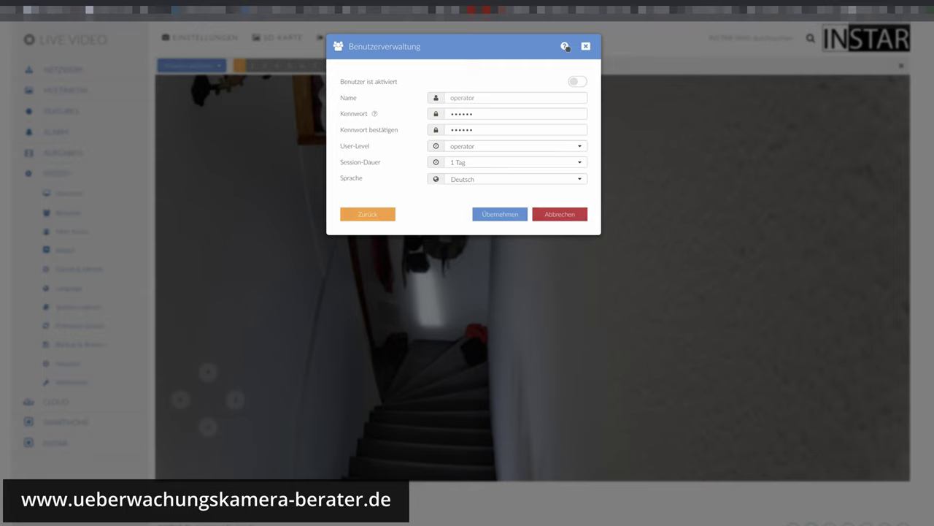
{"action": "left_click", "coordinate": [565, 47]}
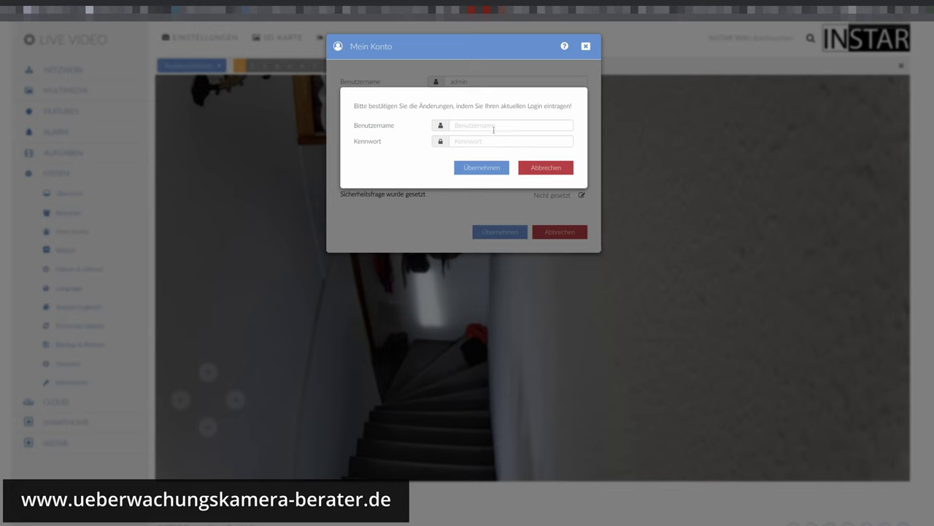
{"action": "left_click", "coordinate": [585, 46]}
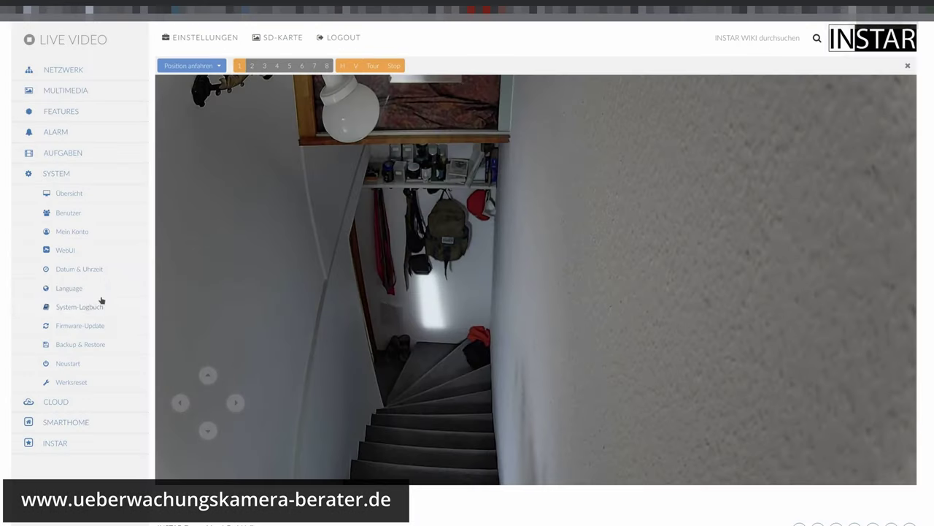
Step: Open the WebUI appearance settings, activate dark mode, and apply it
{"action": "left_click", "coordinate": [67, 249]}
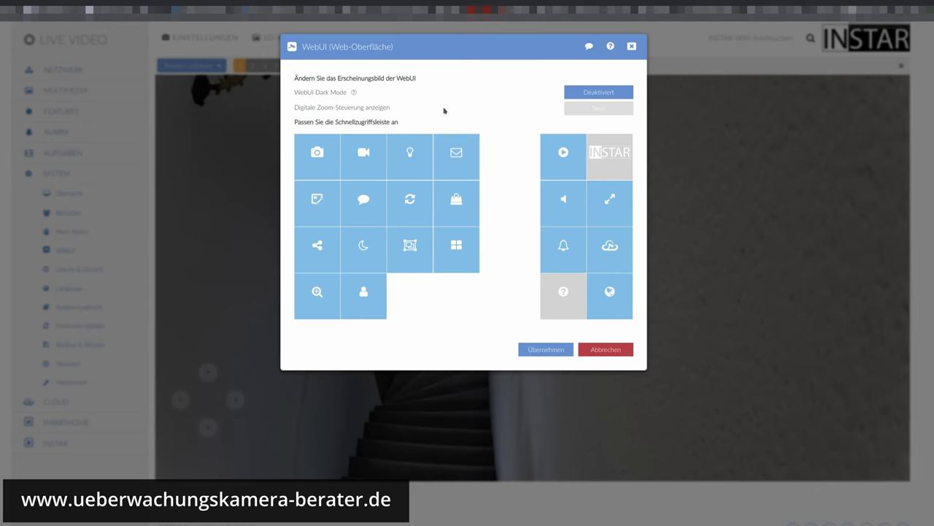
{"action": "left_click", "coordinate": [599, 92]}
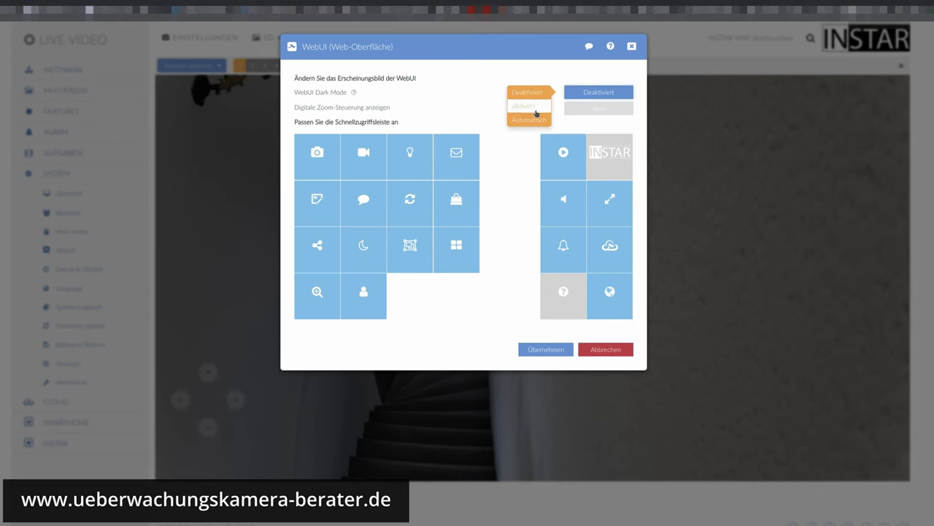
{"action": "left_click", "coordinate": [535, 111]}
{"action": "left_click", "coordinate": [559, 350]}
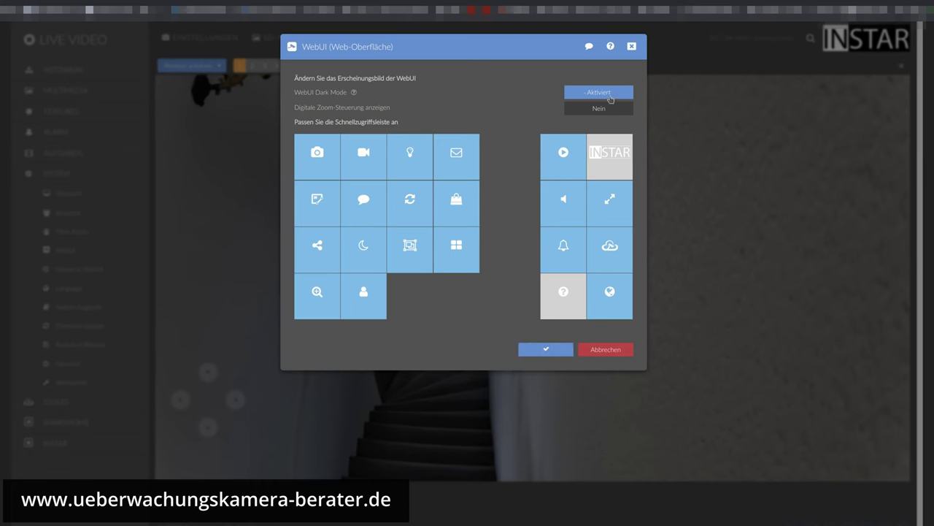
Step: Deactivate the WebUI dark mode and apply the change
{"action": "left_click", "coordinate": [569, 95]}
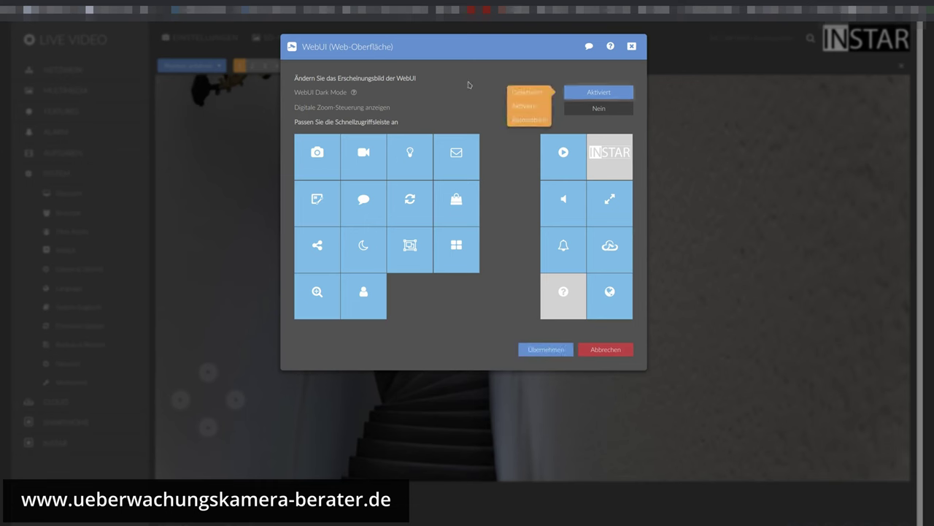
{"action": "left_click", "coordinate": [527, 93]}
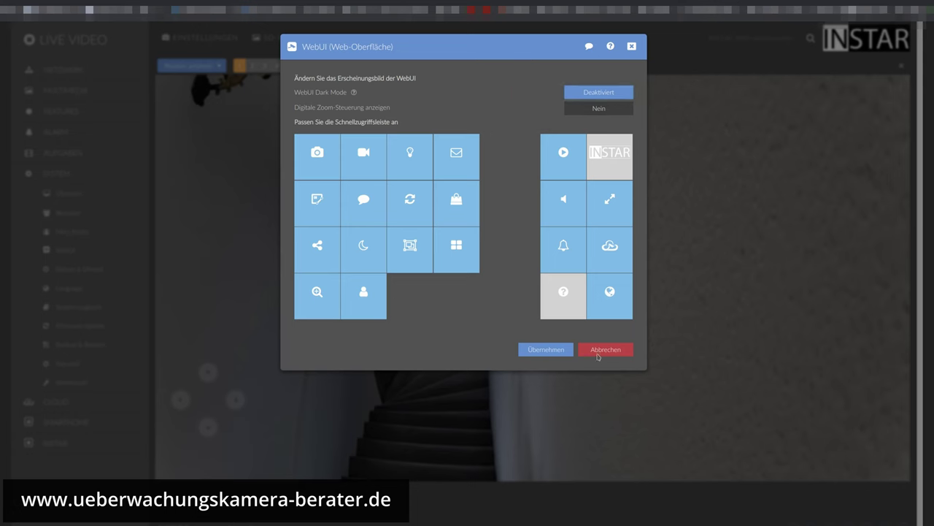
{"action": "left_click", "coordinate": [546, 349]}
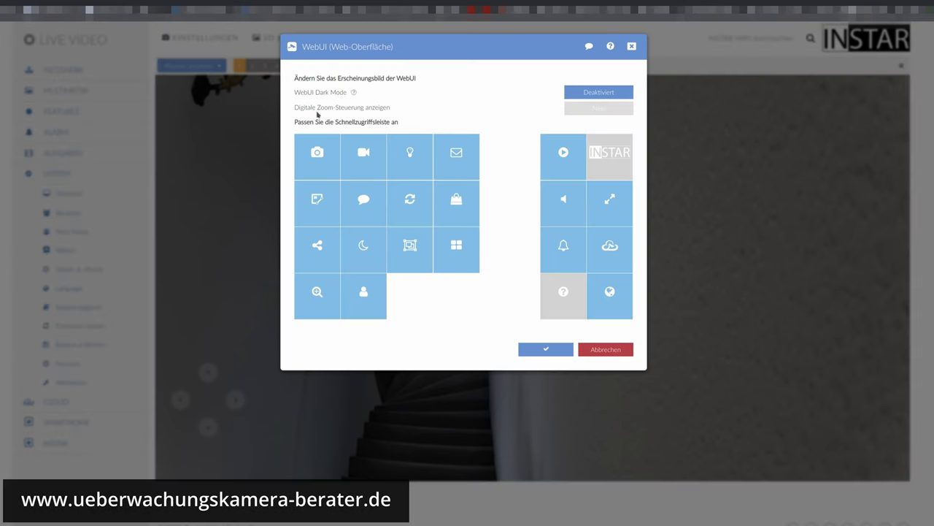
Step: Turn on the display of the digital zoom controls in the WebUI settings and apply the change
{"action": "left_click", "coordinate": [598, 109]}
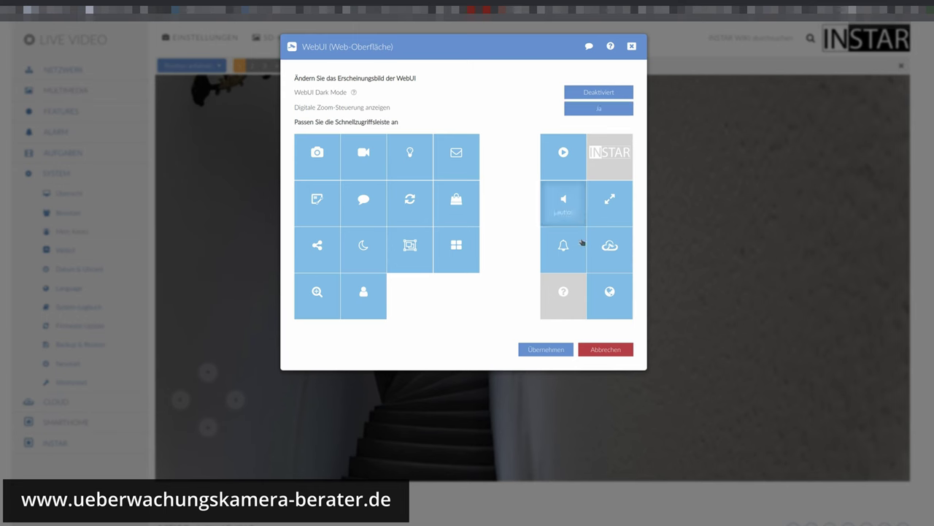
{"action": "left_click", "coordinate": [543, 350]}
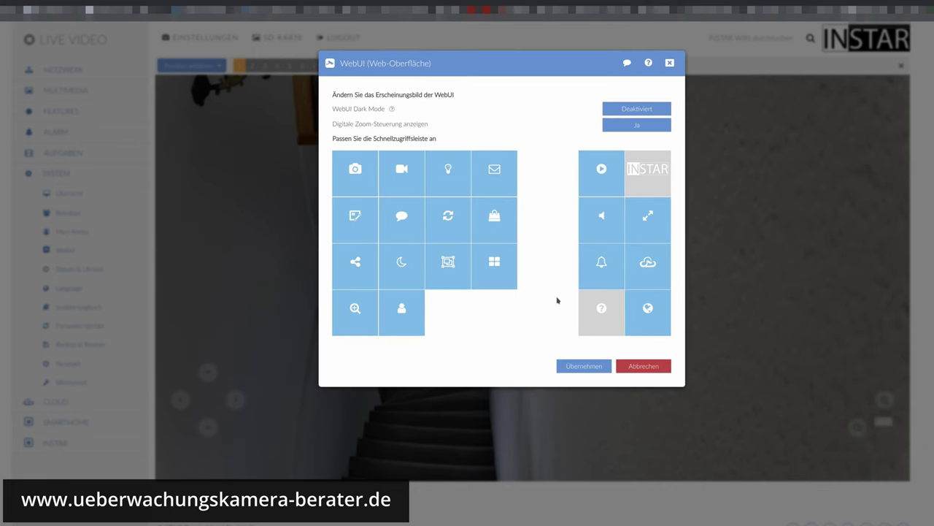
Step: Replace the cloud tile with Tour and the globe tile with Relais in the quick access bar, and apply the layout
{"action": "left_click_drag", "start_coordinate": [648, 266], "coordinate": [456, 313]}
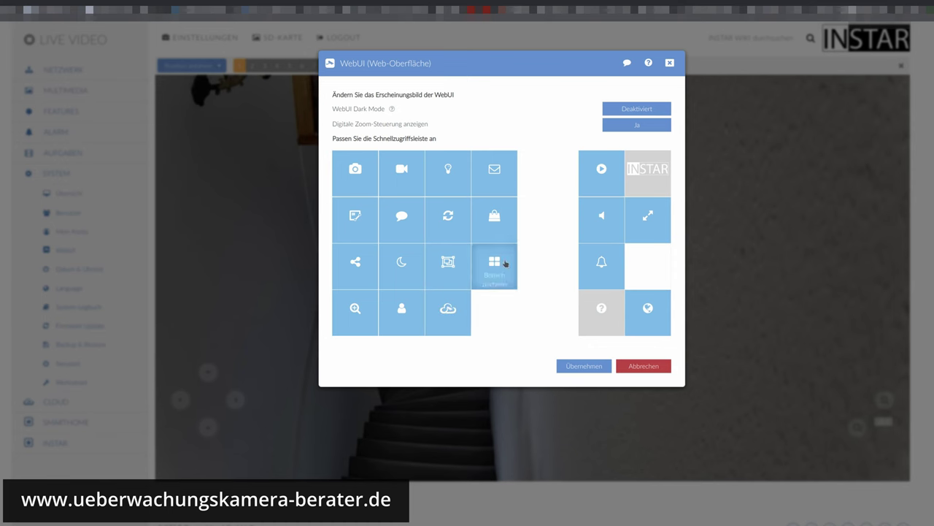
{"action": "left_click_drag", "start_coordinate": [357, 269], "coordinate": [648, 267]}
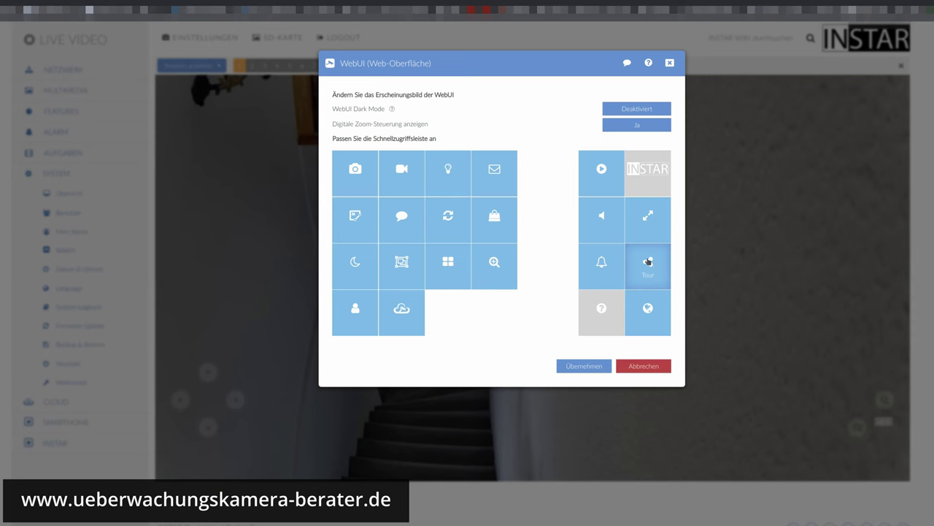
{"action": "left_click_drag", "start_coordinate": [648, 312], "coordinate": [449, 312]}
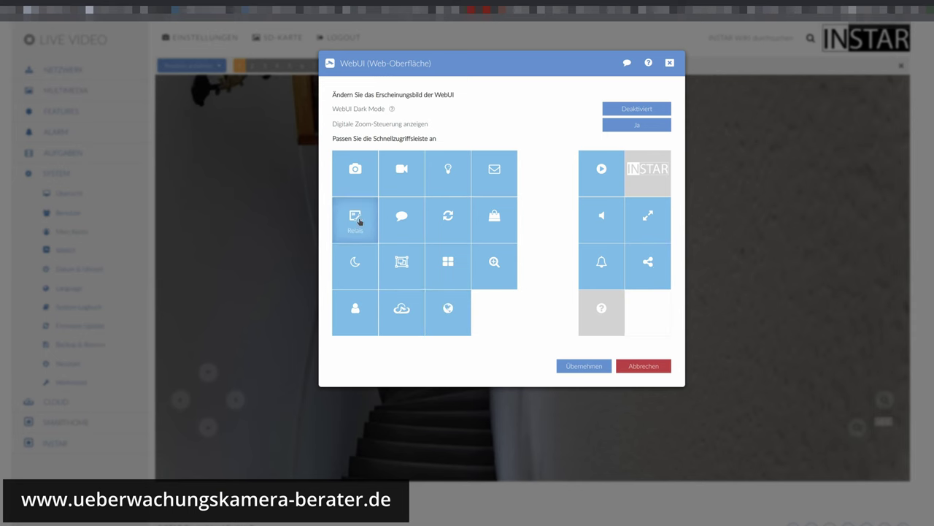
{"action": "left_click_drag", "start_coordinate": [356, 217], "coordinate": [650, 310]}
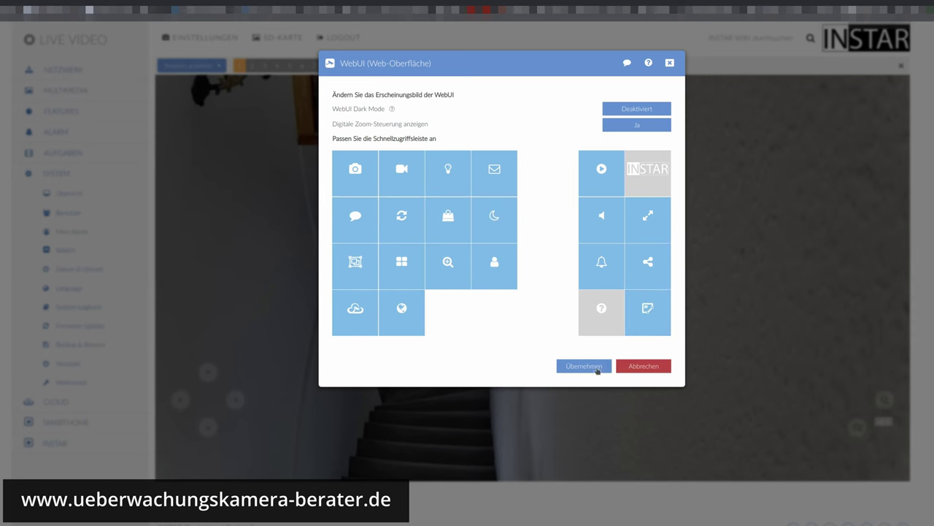
{"action": "left_click", "coordinate": [597, 369]}
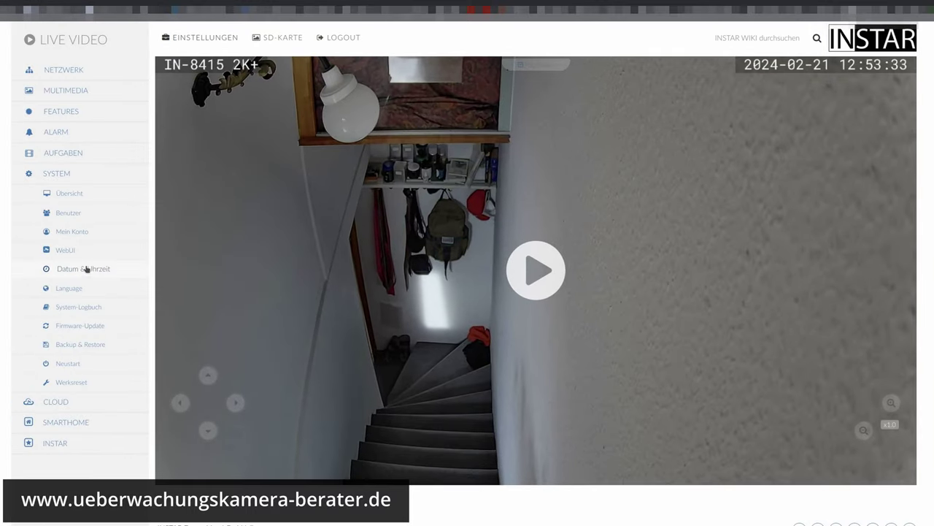
Step: Look through the camera's date and time, language, system logbook, and backup and restore settings
{"action": "left_click", "coordinate": [86, 269]}
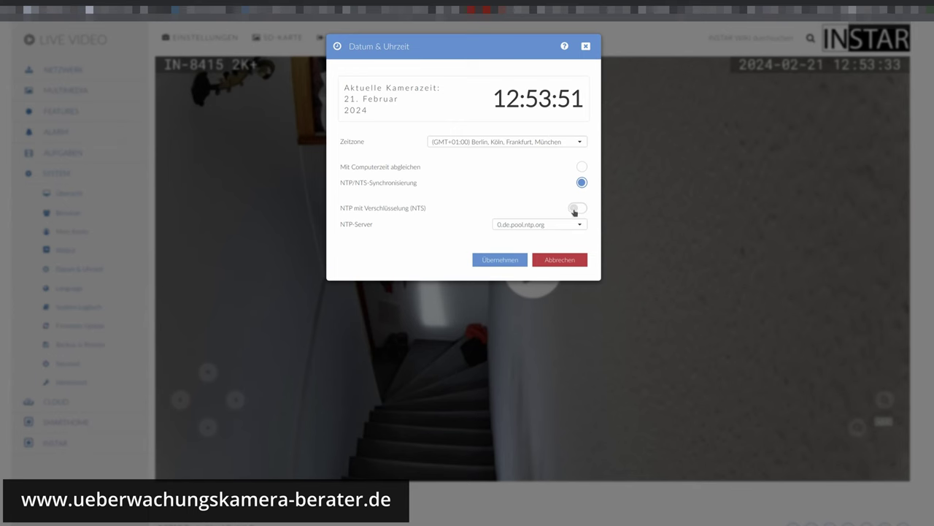
{"action": "left_click", "coordinate": [586, 46]}
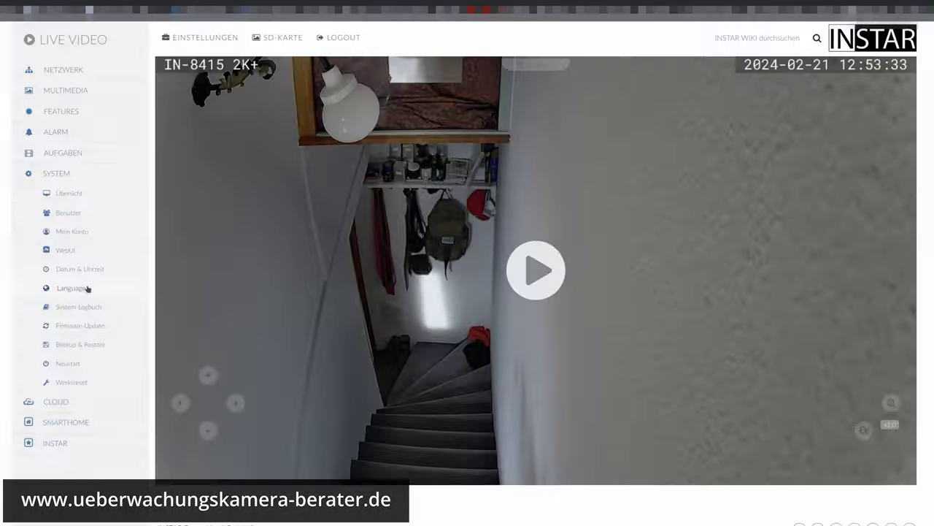
{"action": "left_click", "coordinate": [80, 289]}
{"action": "left_click", "coordinate": [559, 106]}
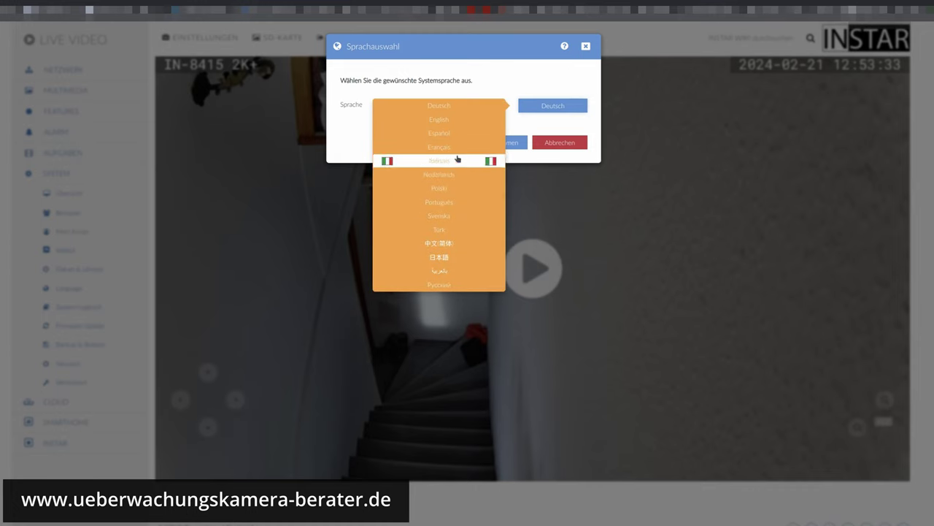
{"action": "left_click", "coordinate": [105, 307]}
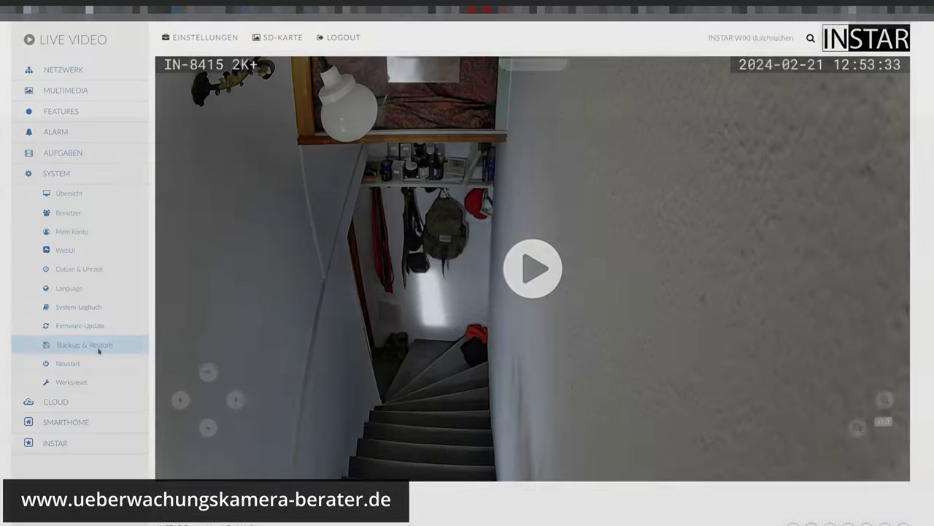
{"action": "left_click", "coordinate": [99, 346]}
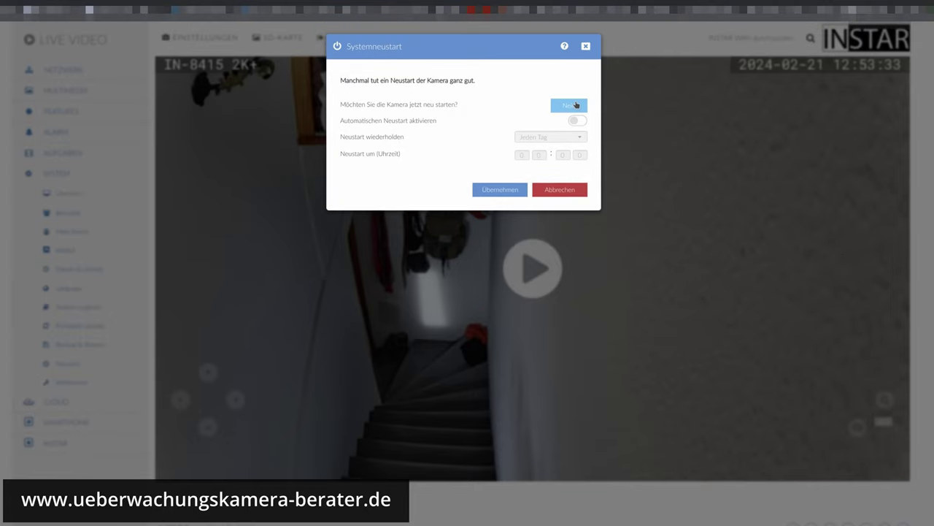
Step: Examine the automatic restart options and their repeat intervals in the system restart settings, and cancel without applying
{"action": "left_click", "coordinate": [577, 120]}
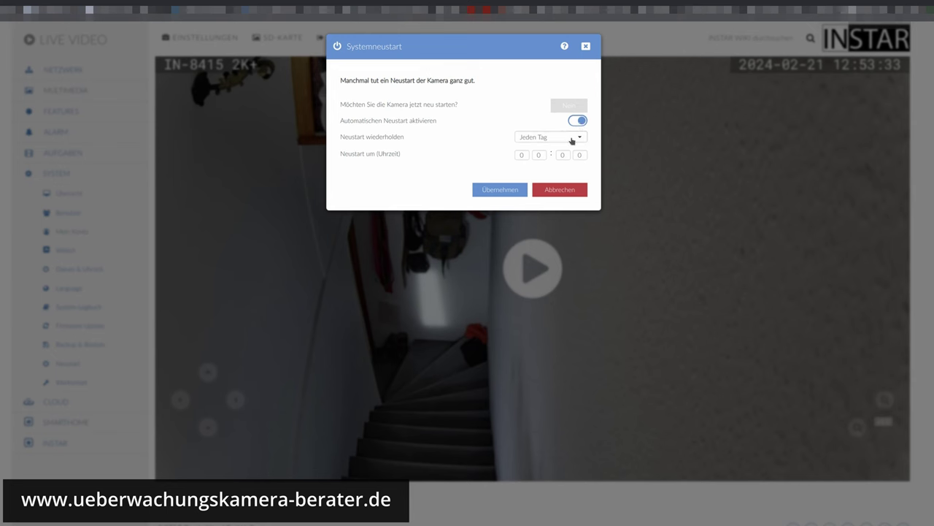
{"action": "left_click", "coordinate": [571, 141]}
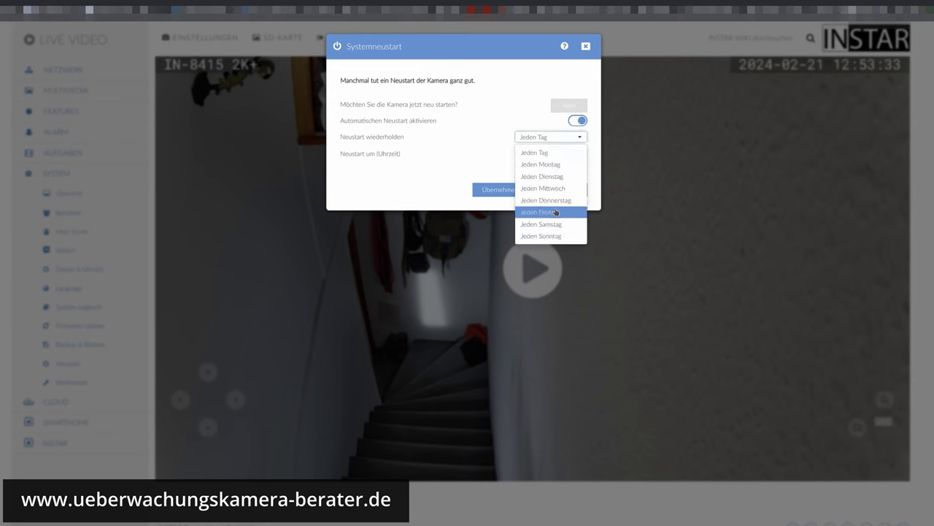
{"action": "left_click", "coordinate": [459, 172]}
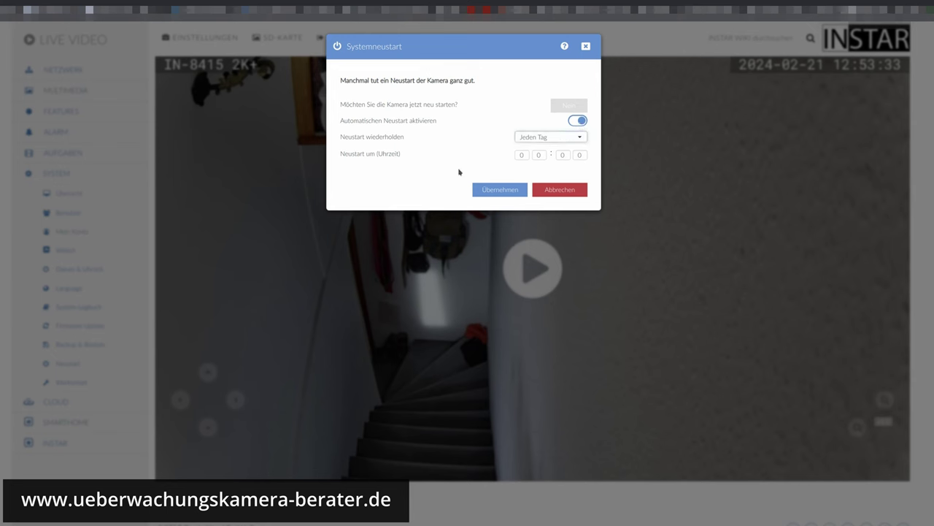
{"action": "left_click", "coordinate": [556, 190]}
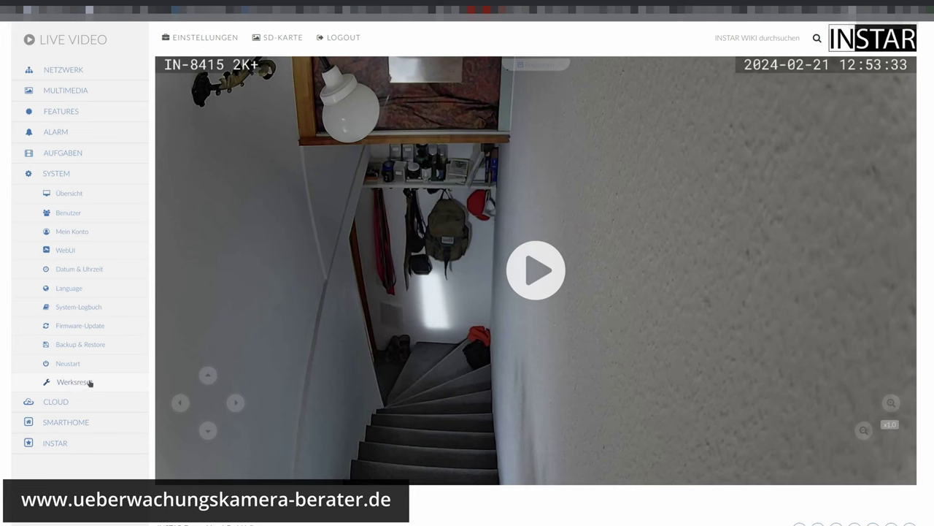
Step: Review the cloud settings and the SmartHome alarm server configuration with its help page, and close them
{"action": "left_click", "coordinate": [78, 402]}
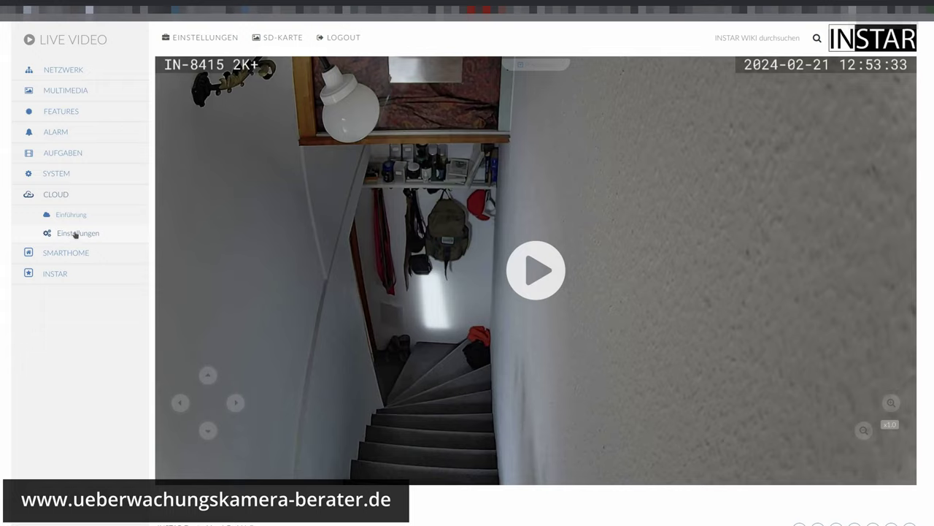
{"action": "left_click", "coordinate": [72, 235]}
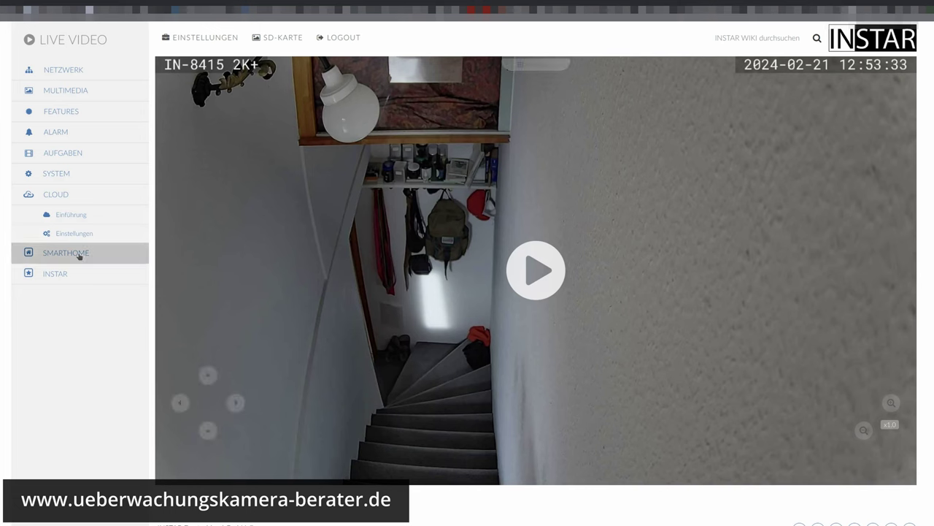
{"action": "left_click", "coordinate": [73, 252]}
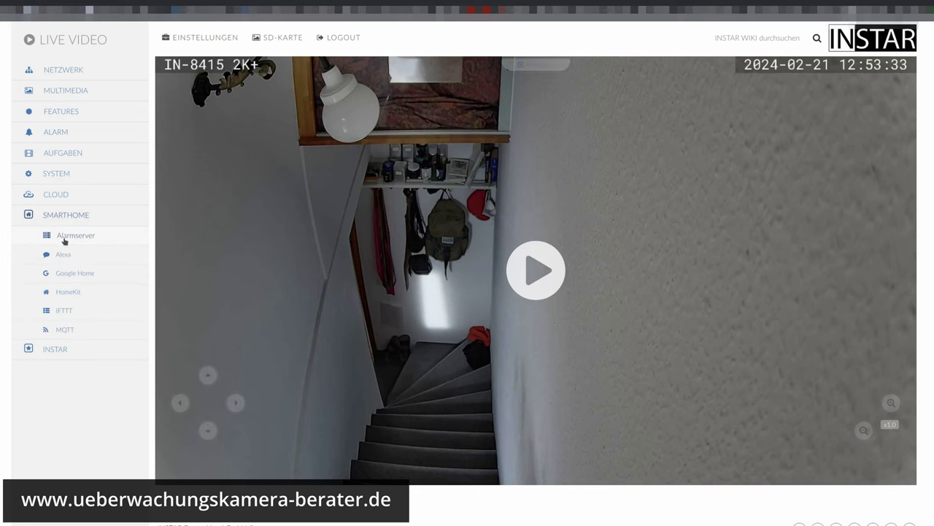
{"action": "left_click", "coordinate": [82, 236]}
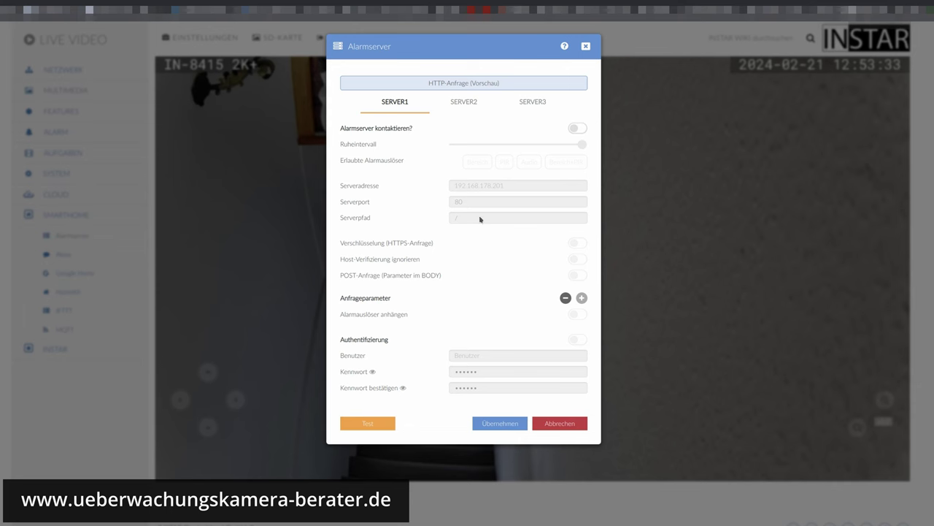
{"action": "left_click", "coordinate": [564, 46]}
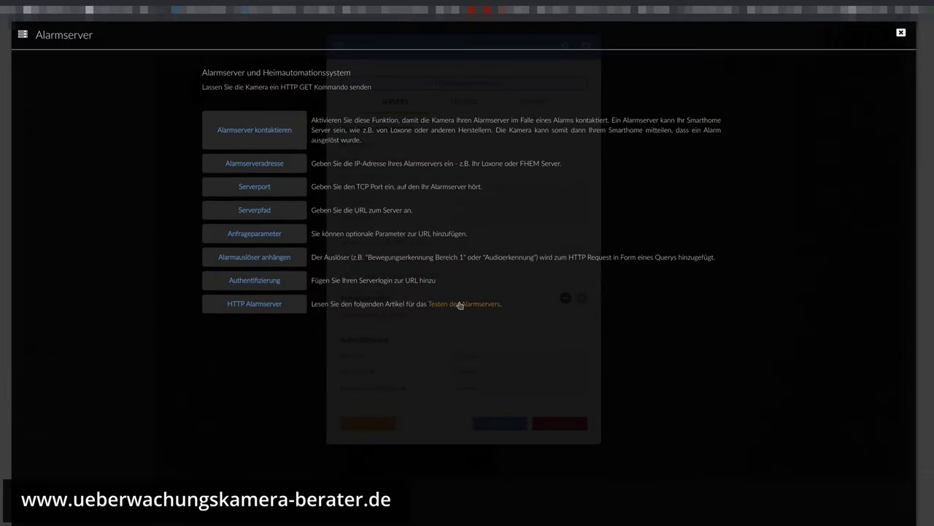
{"action": "left_click", "coordinate": [901, 33]}
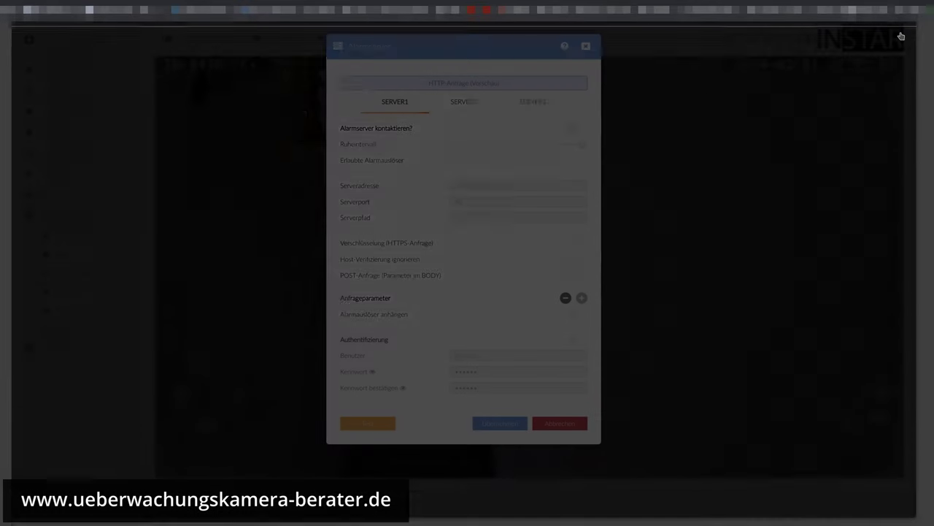
{"action": "left_click", "coordinate": [646, 128]}
Step: Review the Alexa and Google Home access settings in the SmartHome section, and close them
{"action": "left_click", "coordinate": [60, 254]}
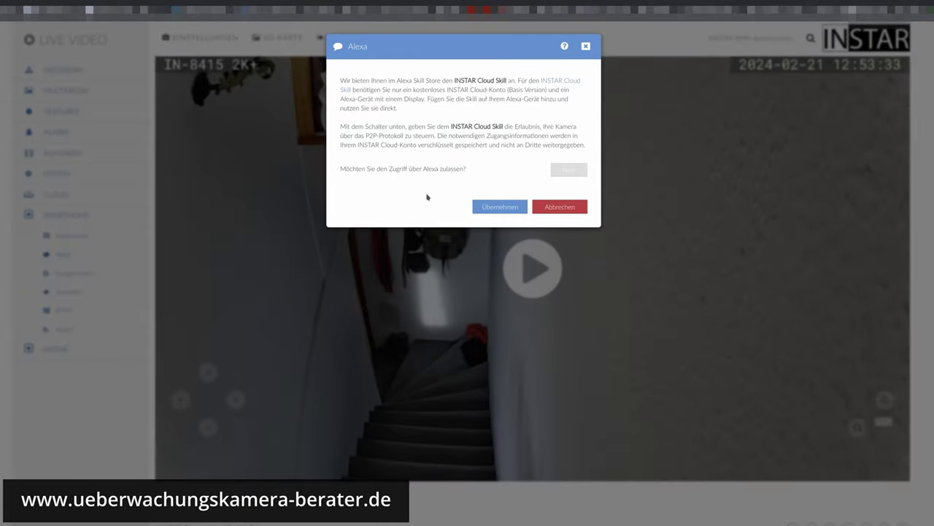
{"action": "left_click", "coordinate": [67, 254]}
{"action": "left_click", "coordinate": [66, 256]}
{"action": "left_click", "coordinate": [328, 251]}
{"action": "left_click", "coordinate": [83, 272]}
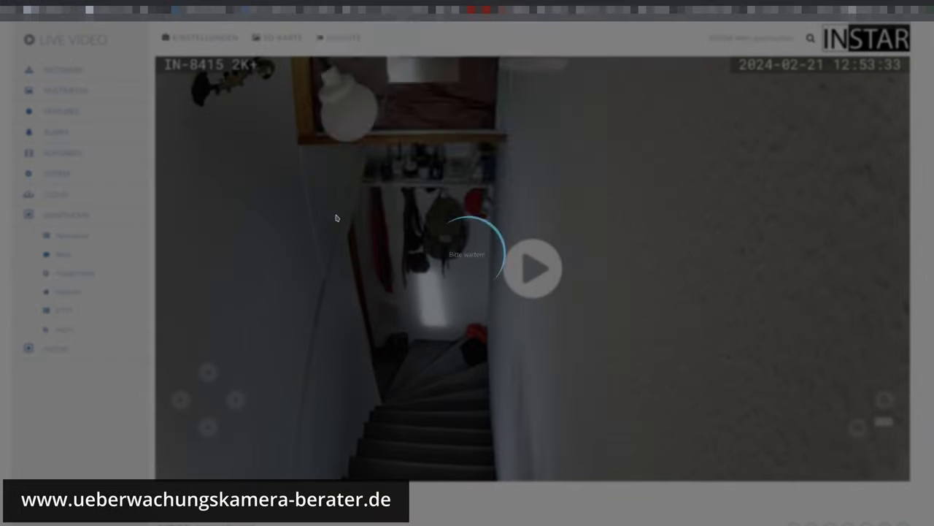
{"action": "left_click", "coordinate": [313, 241]}
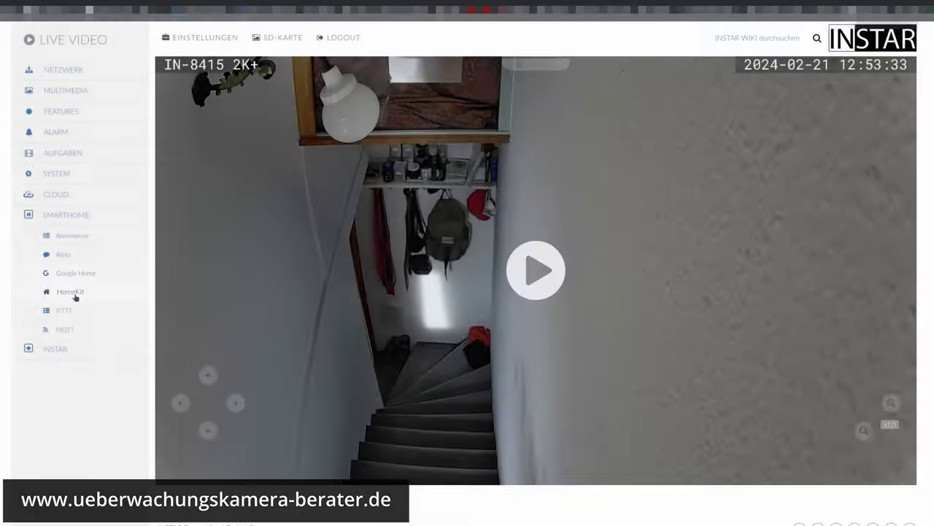
Step: Review the HomeKit and IFTTT settings in the SmartHome section, and close them
{"action": "left_click", "coordinate": [75, 292]}
{"action": "left_click", "coordinate": [314, 263]}
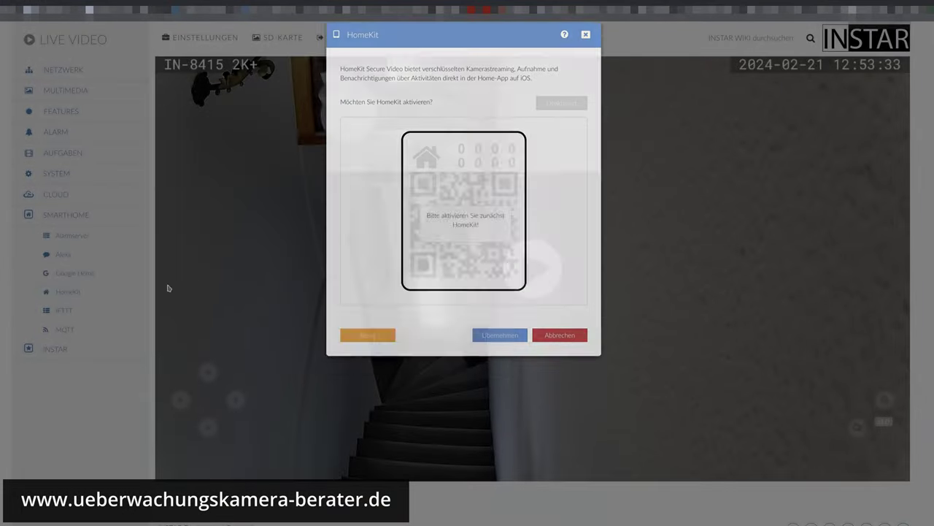
{"action": "left_click", "coordinate": [66, 311]}
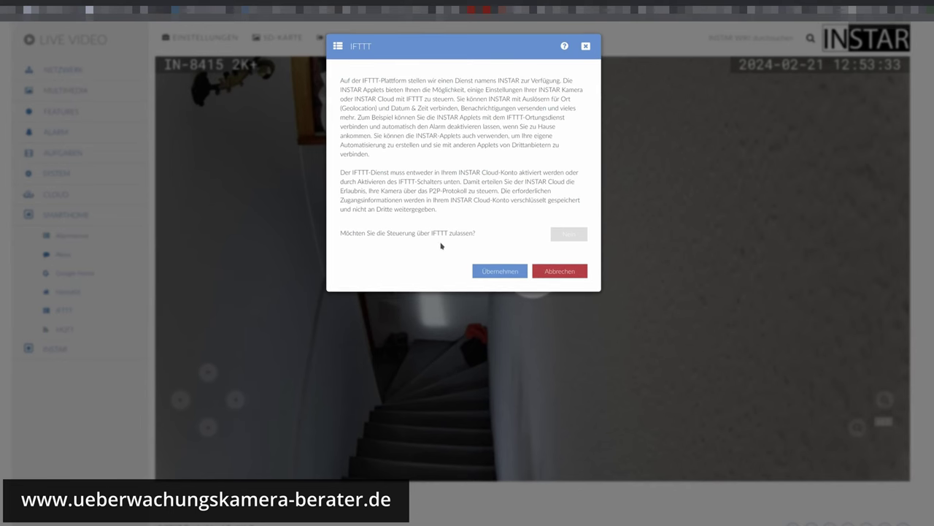
{"action": "left_click", "coordinate": [314, 270]}
Step: Examine the MQTT broker and client configuration, and look over the links in the INSTAR section
{"action": "left_click", "coordinate": [71, 329]}
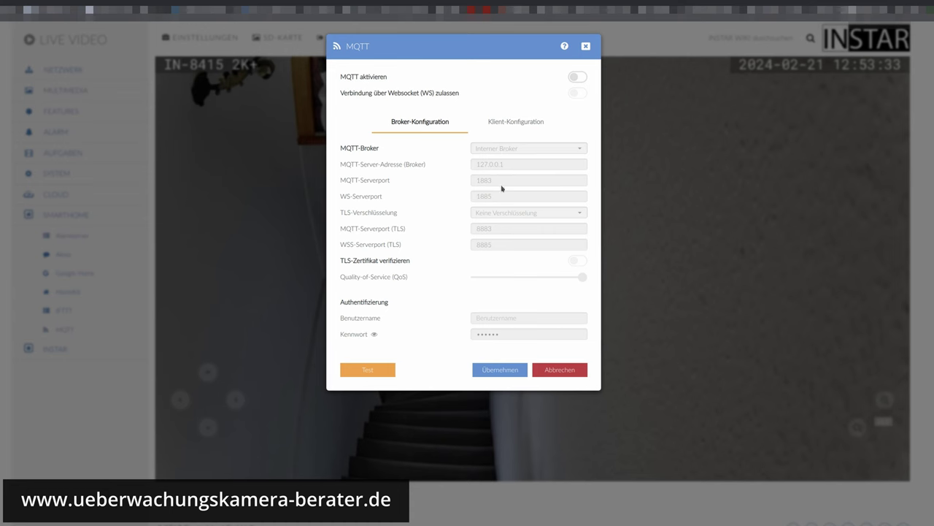
{"action": "left_click", "coordinate": [517, 124]}
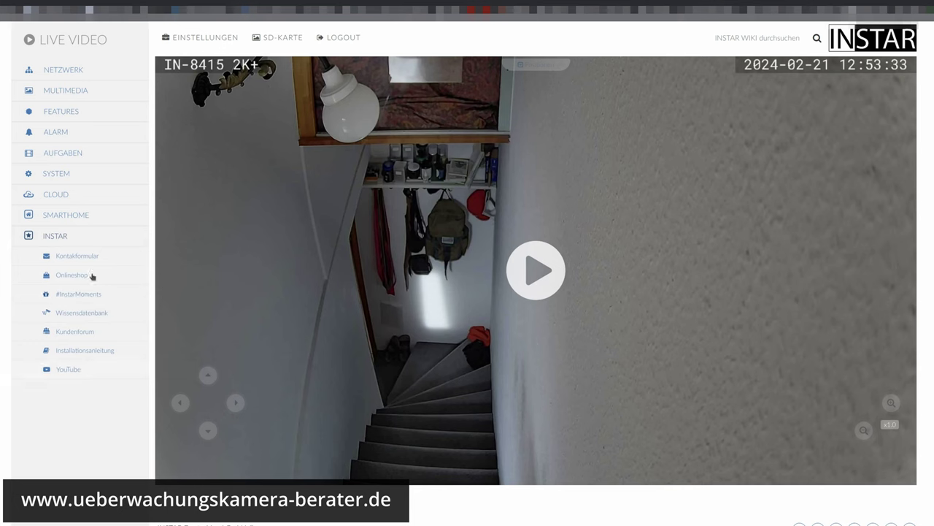
{"action": "left_click", "coordinate": [68, 241]}
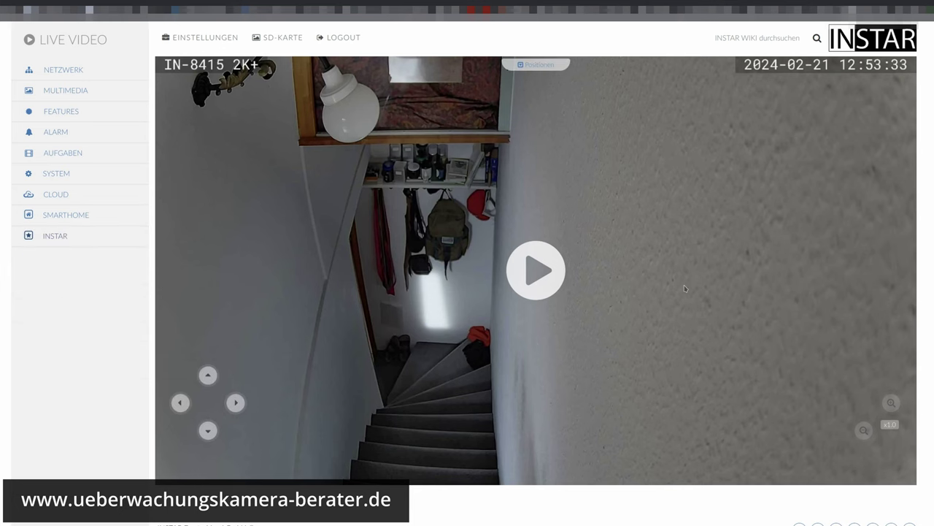
Step: Start the live video, try the digital zoom at x2.6 while panning the camera left, and return the zoom to x1.0
{"action": "left_click", "coordinate": [526, 255]}
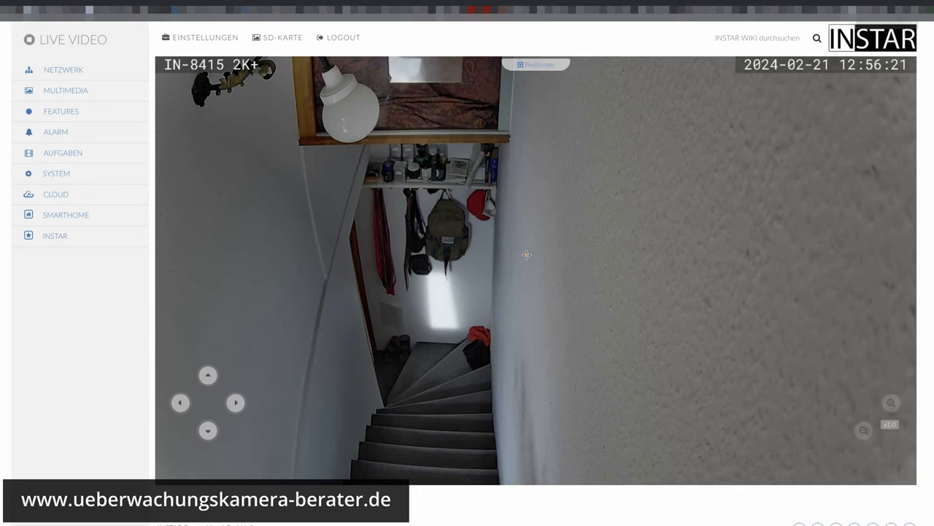
{"action": "left_click", "coordinate": [891, 404]}
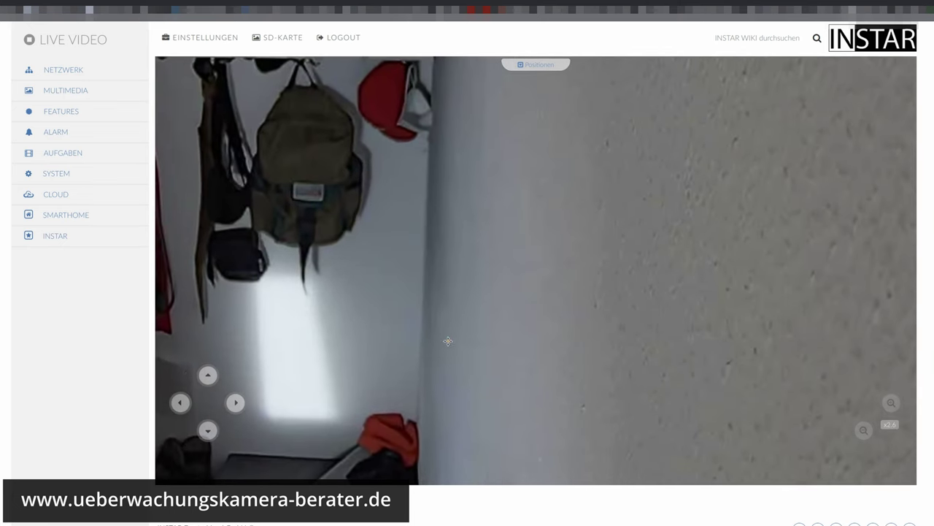
{"action": "left_click", "coordinate": [180, 402]}
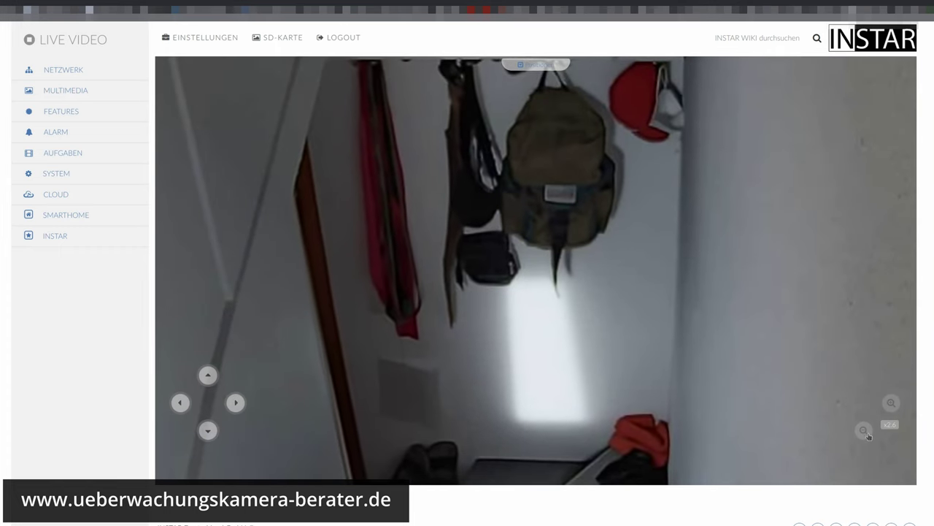
{"action": "left_click", "coordinate": [864, 431]}
{"action": "left_click", "coordinate": [863, 430]}
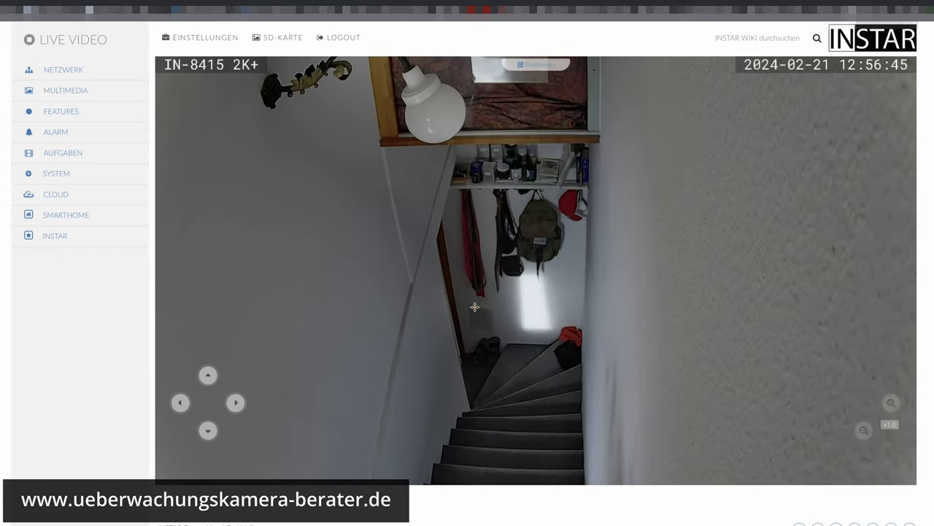